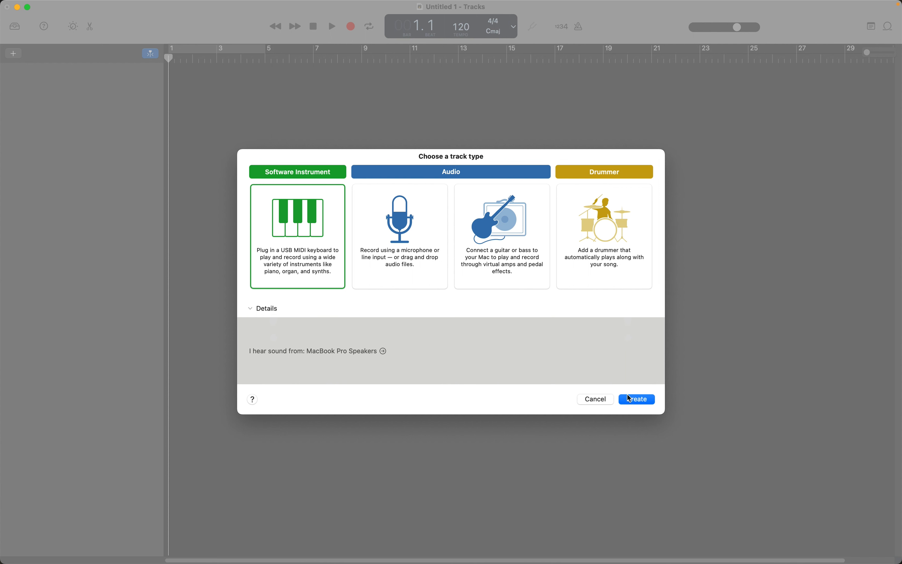
Create a software instrument track and try out an ascending eight-note scale on the Classic Electric Piano with Musical Typing.
click(635, 399)
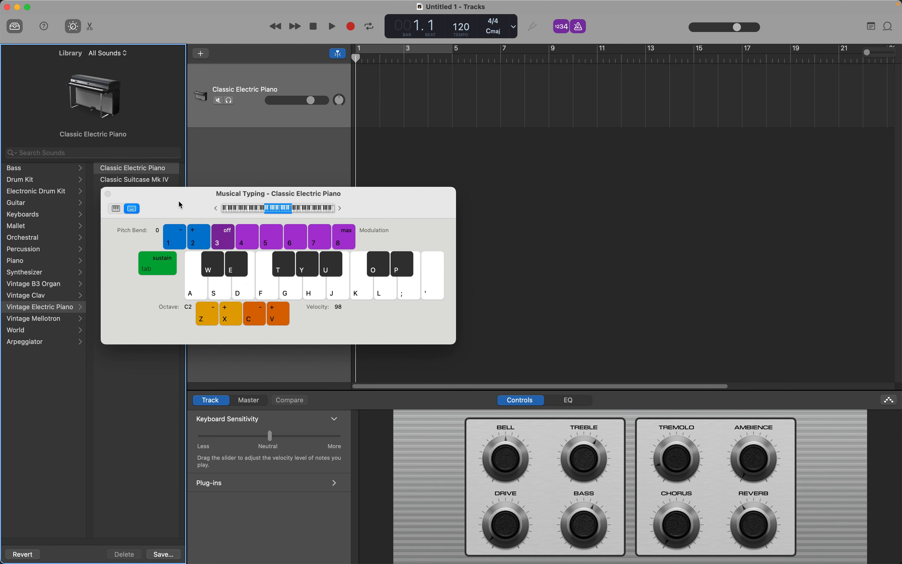
key(a)
key(s)
key(d)
key(f)
key(g)
key(h)
key(j)
key(k)
click(348, 28)
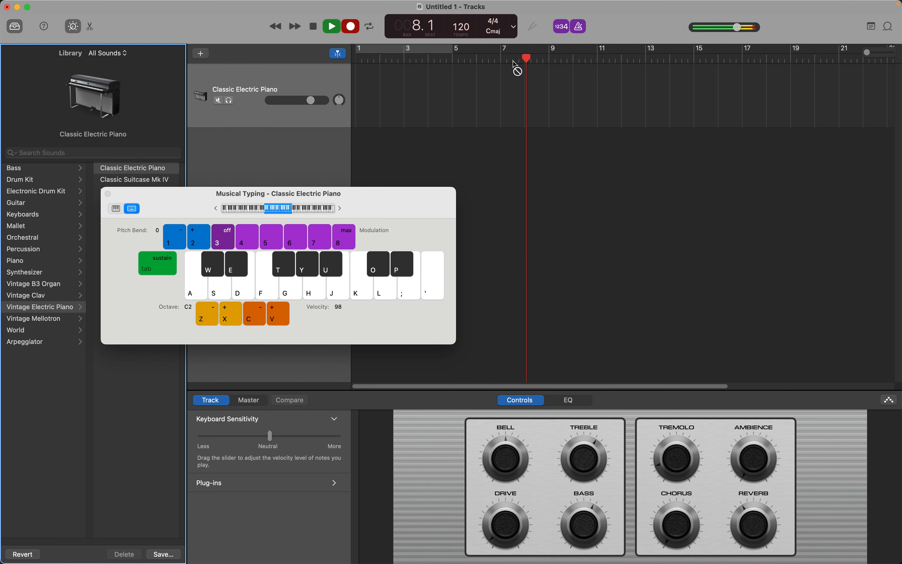
key(space)
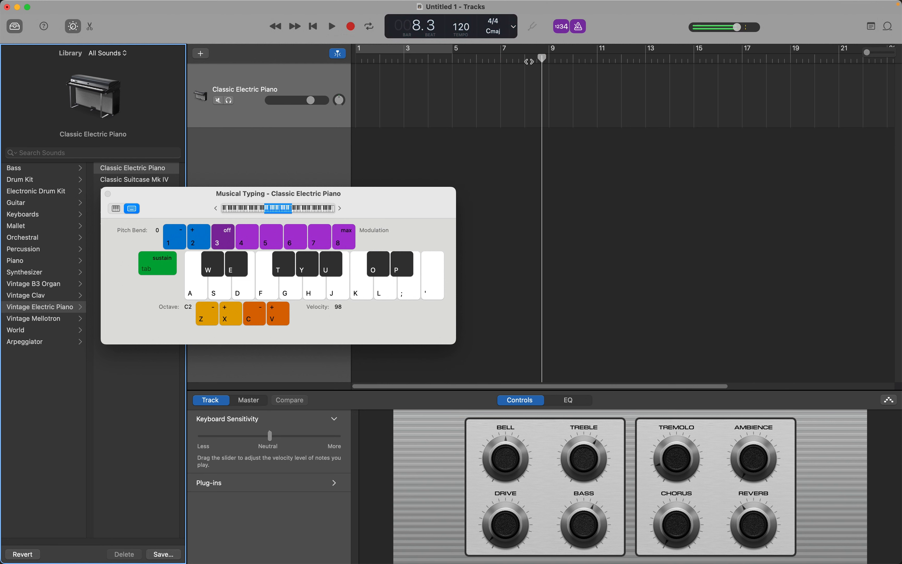
drag(544, 59, 284, 80)
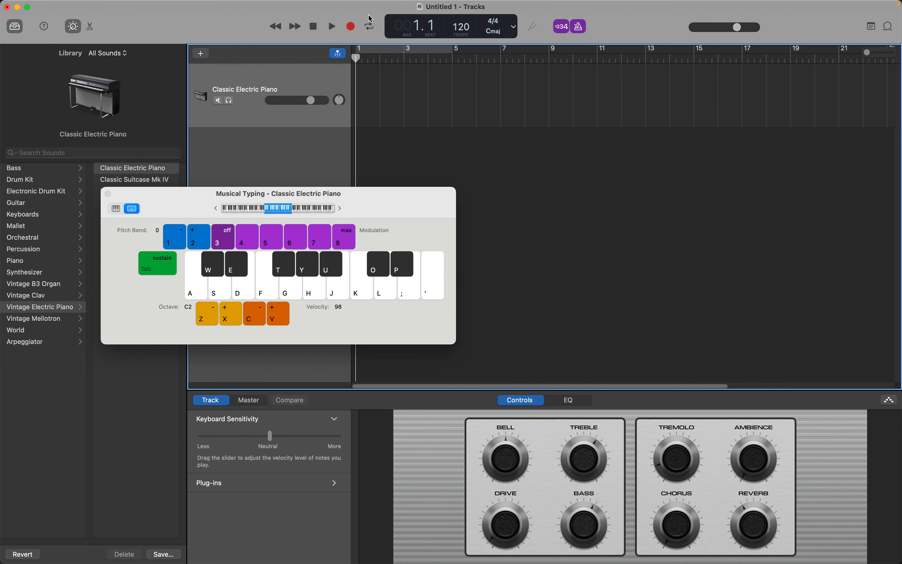
Record a repeating C–G–E–G note pattern over the first four bars of the Classic Electric Piano track.
click(352, 27)
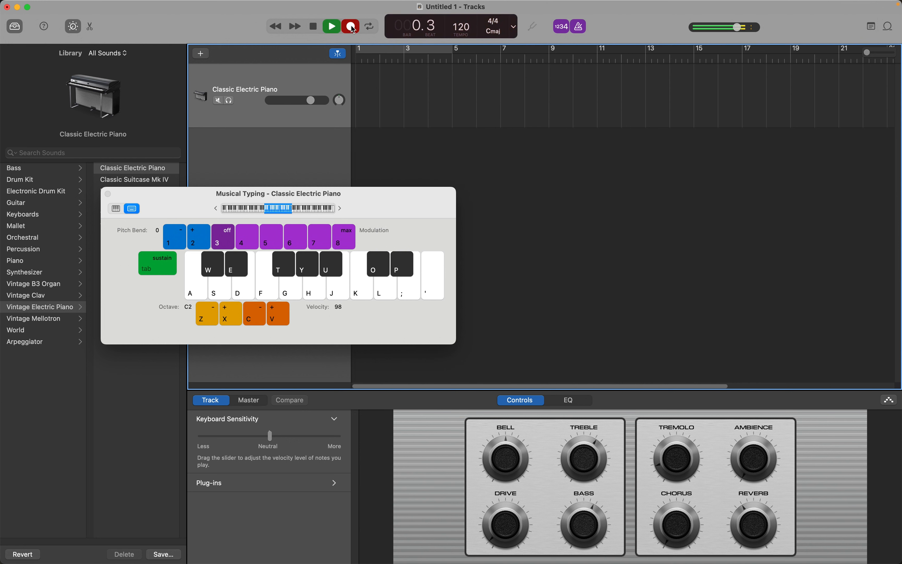
key(a)
key(g)
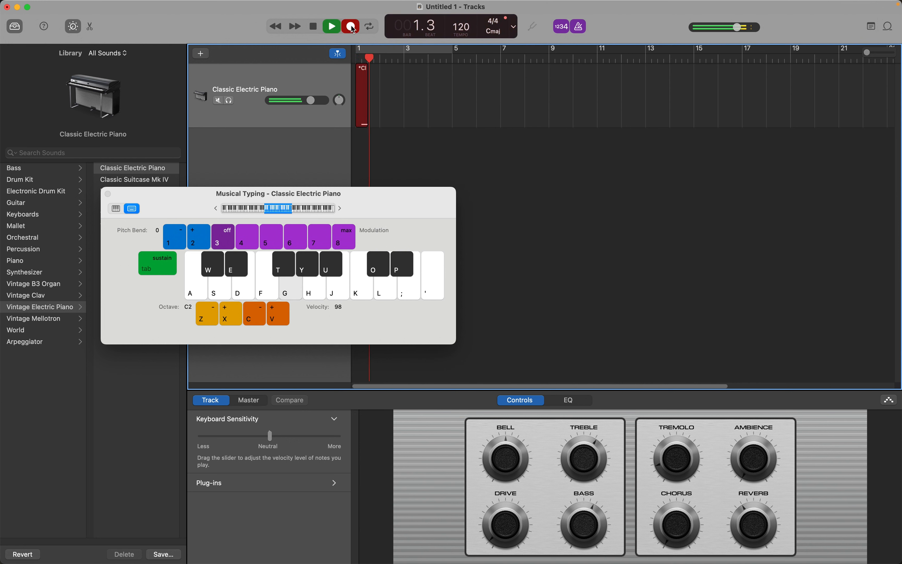
key(e)
key(g)
key(a)
key(g)
key(e)
key(g)
key(a)
key(g)
key(d)
key(g)
key(a)
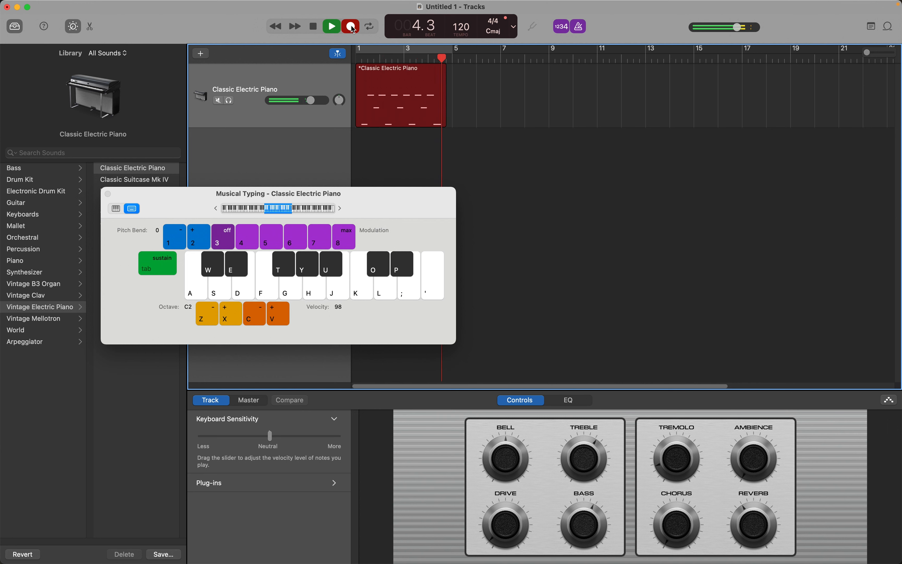
key(space)
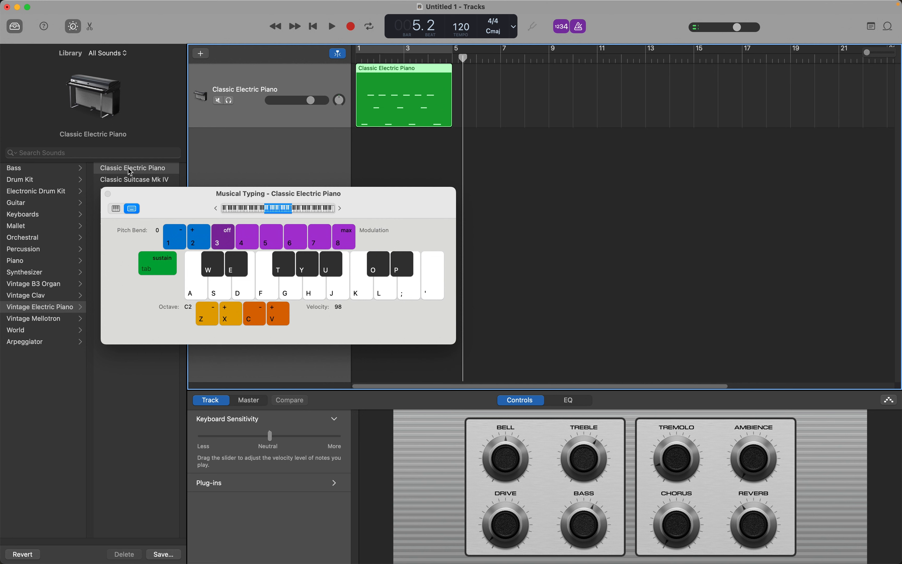
Close Musical Typing, then open the recorded piano region and select its first note in the Piano Roll and in the Score.
click(108, 194)
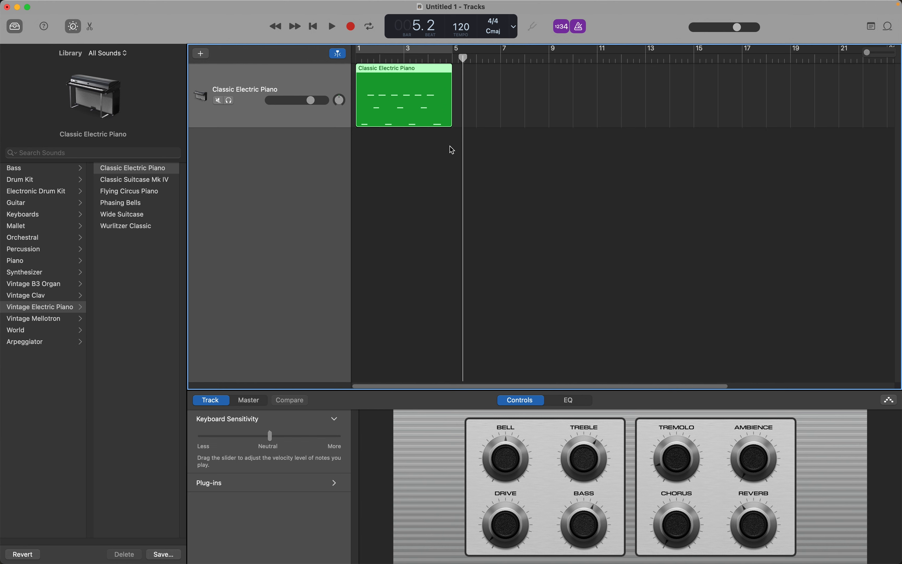
double_click(419, 68)
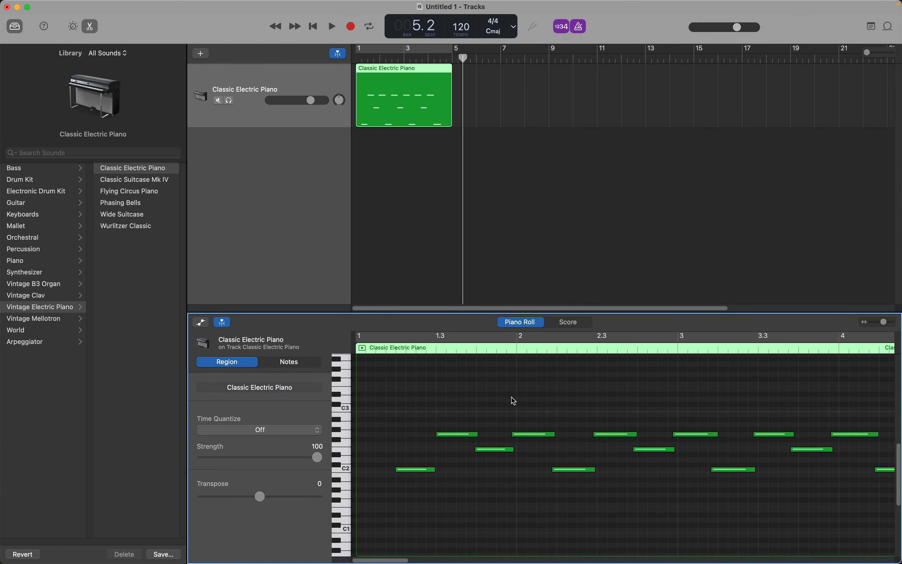
mouse_move(429, 475)
mouse_move(430, 474)
mouse_down()
mouse_move(439, 397)
mouse_move(435, 477)
mouse_move(430, 470)
mouse_up()
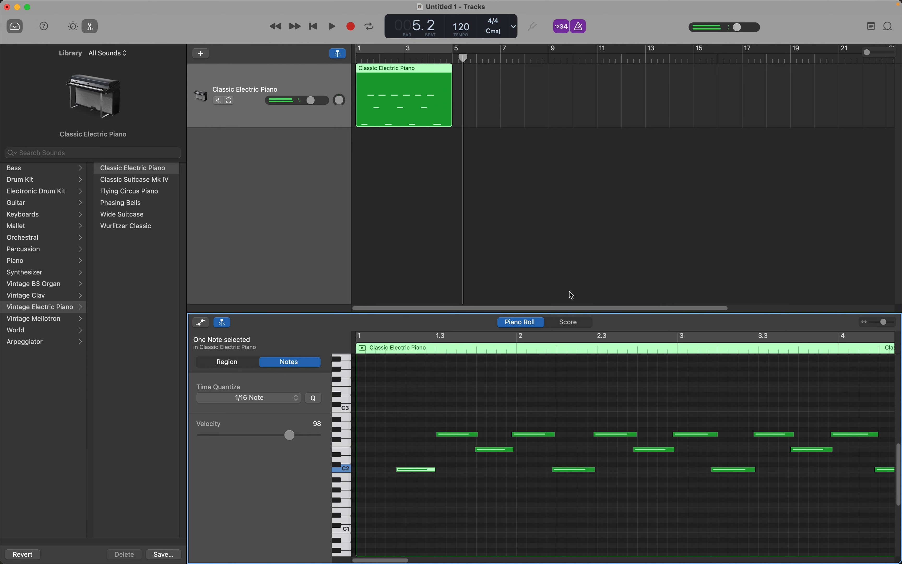
click(570, 322)
mouse_move(492, 459)
mouse_down()
mouse_move(481, 425)
mouse_move(482, 449)
mouse_move(502, 465)
mouse_move(491, 458)
mouse_up()
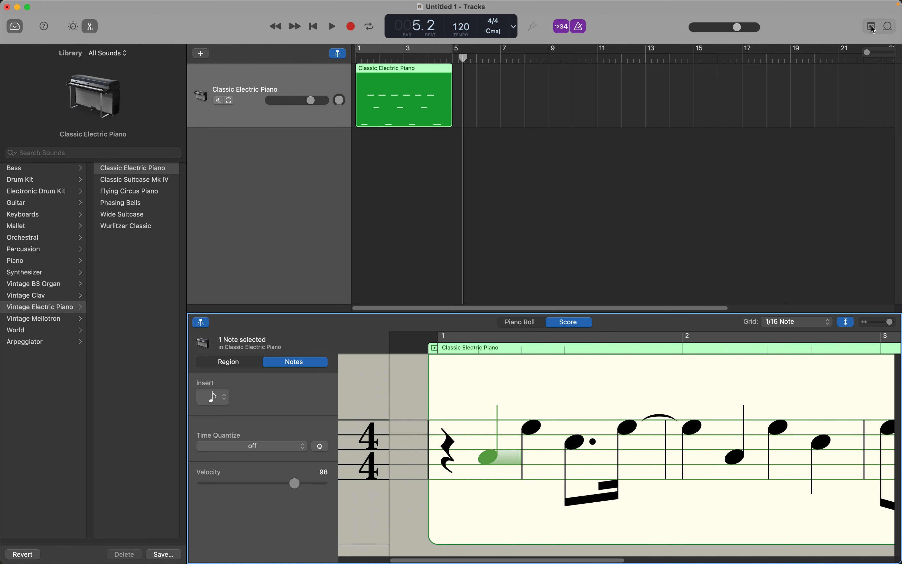
Open the Loop Browser and filter the loops to the Strings instrument.
click(889, 29)
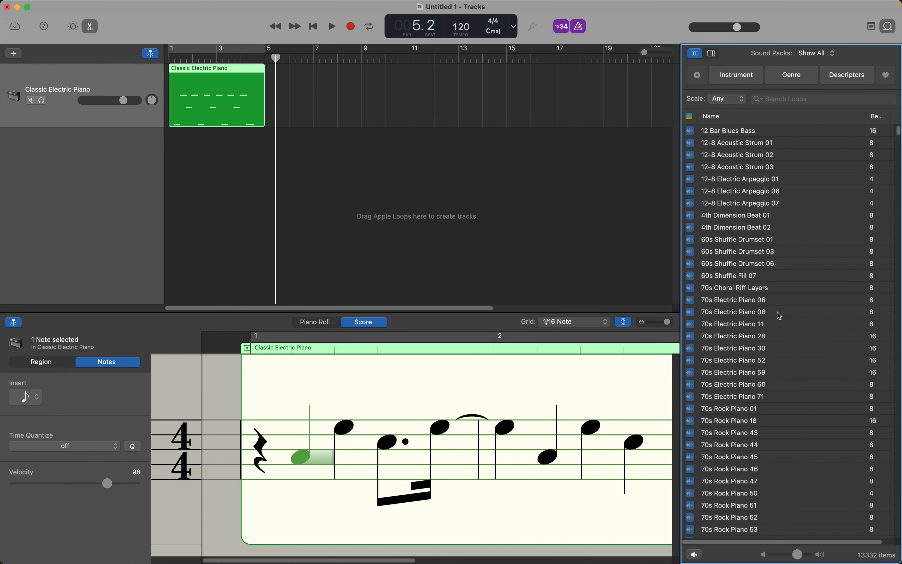
scroll(751, 317, down, 2)
scroll(751, 318, down, 8)
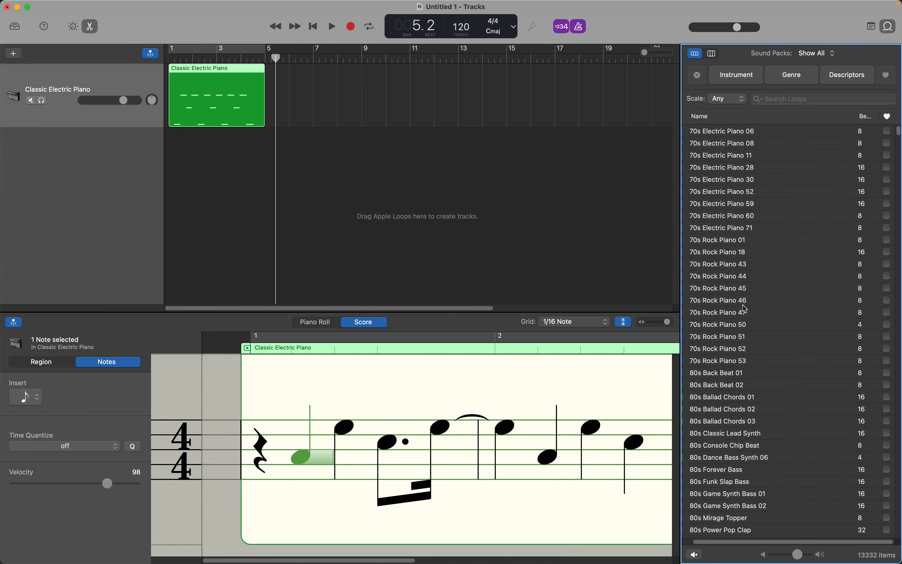
click(745, 79)
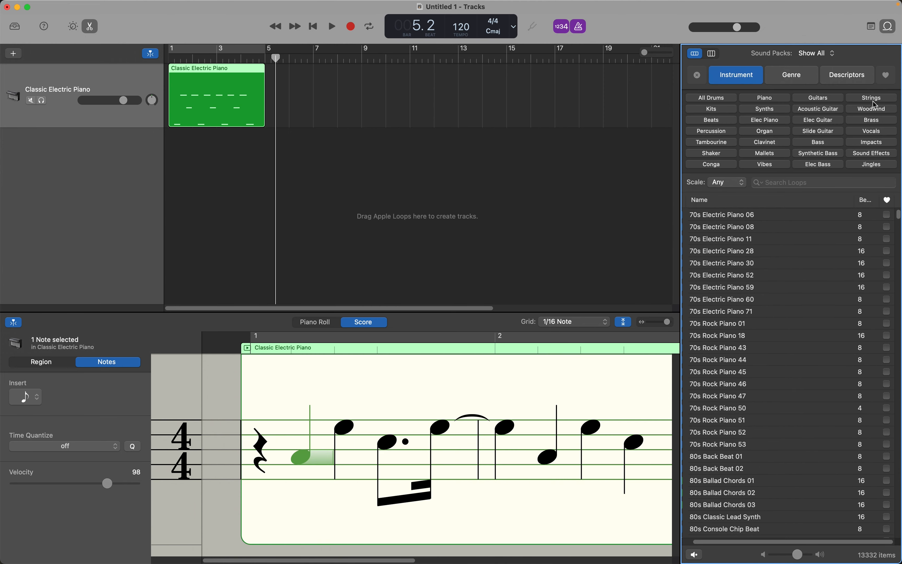
click(875, 99)
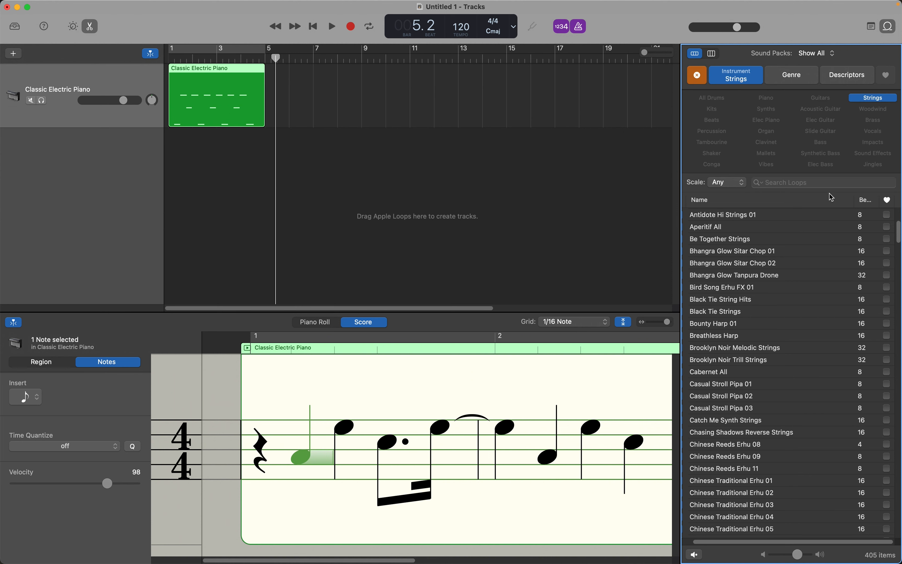
Search the string loops for violin and add Make Believe Violin Lead 01 on a new track near bar 7.
click(828, 182)
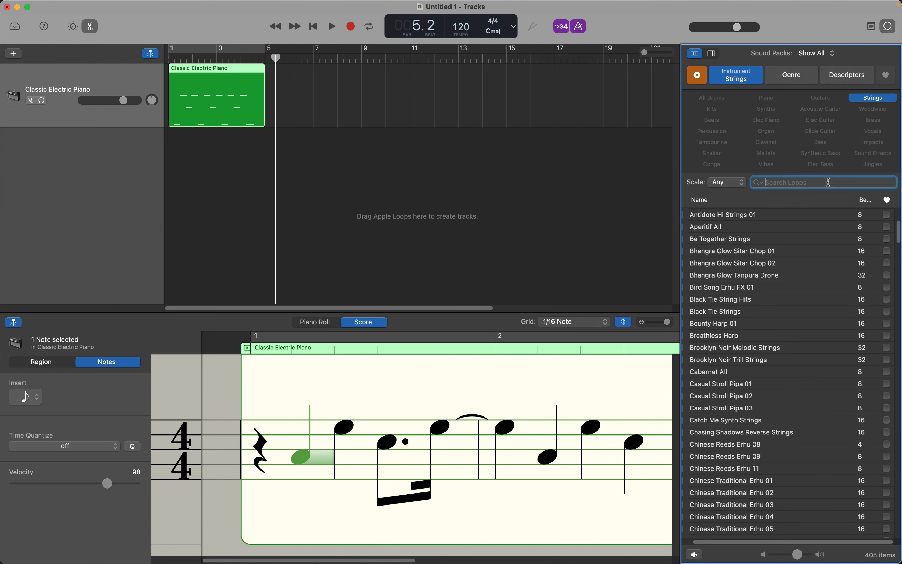
text(violin)
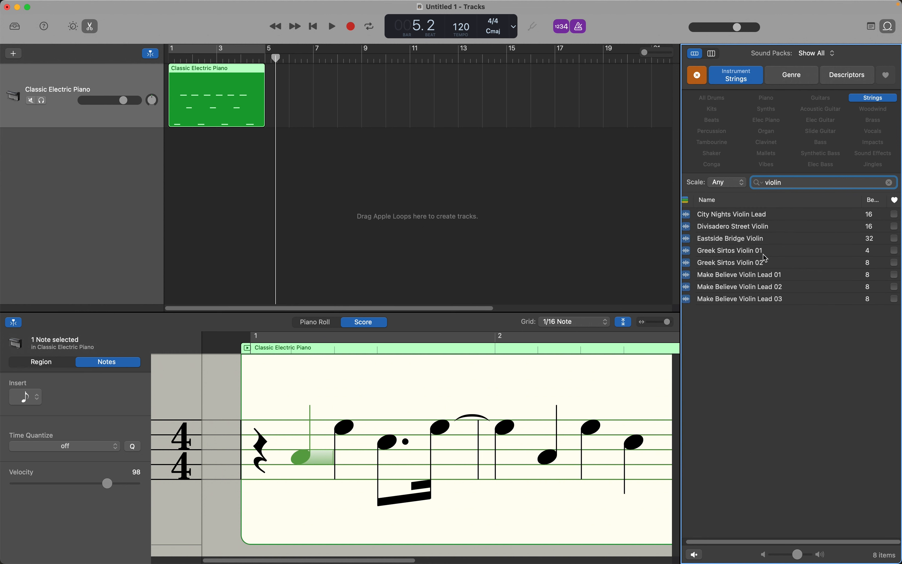
click(744, 277)
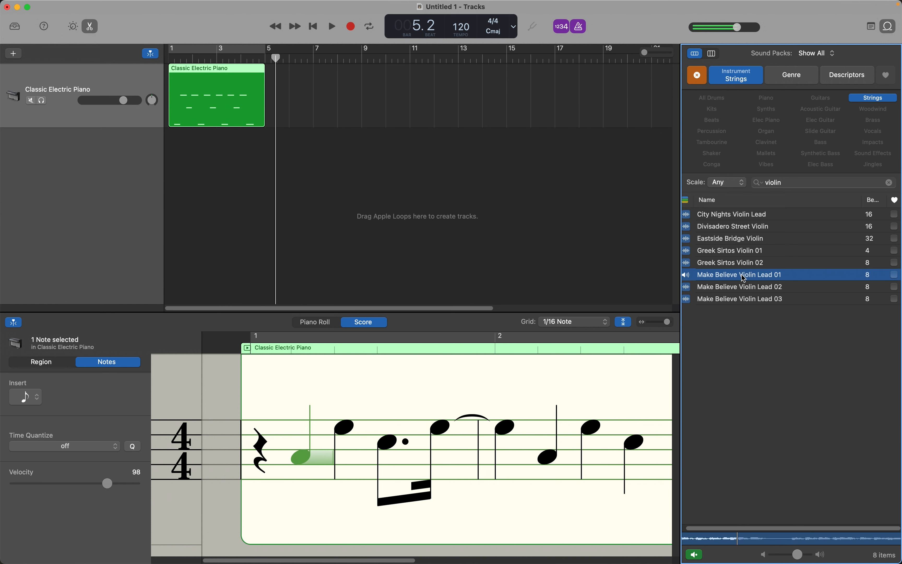
drag(743, 278, 305, 252)
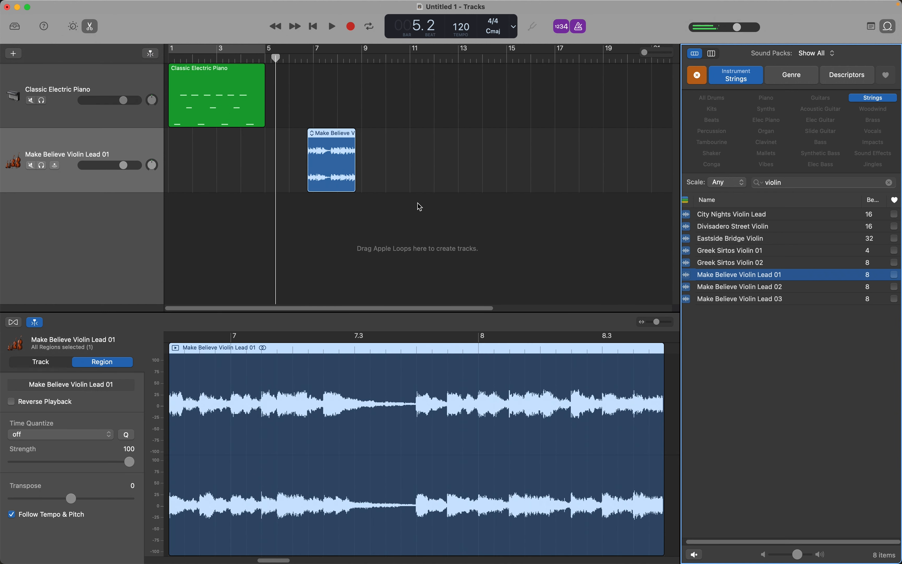
Delete the recorded piano region and the Classic Electric Piano track.
click(222, 76)
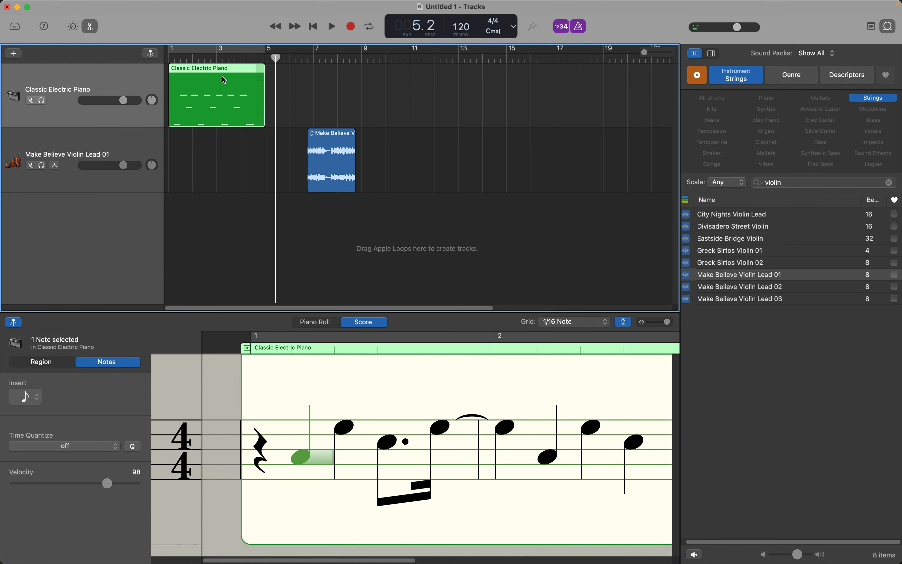
key(Delete)
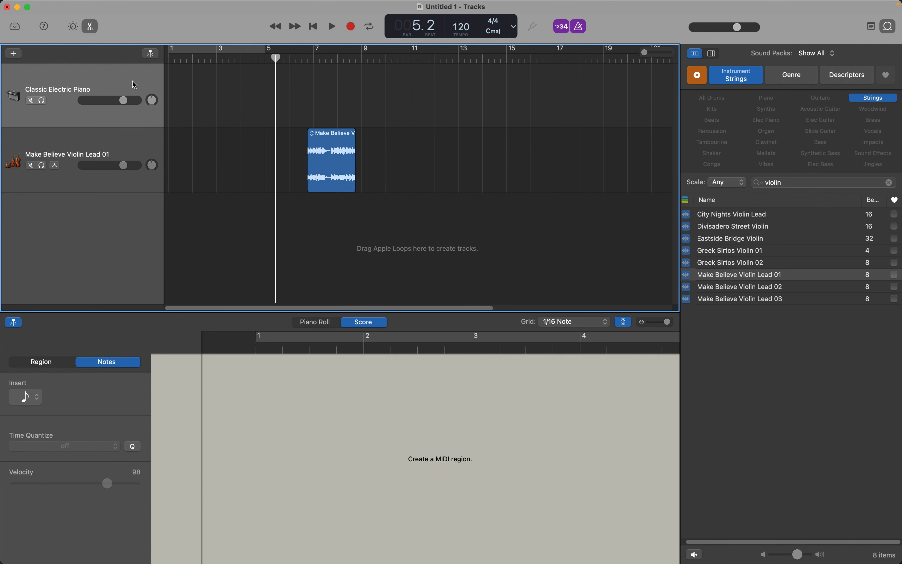
key(super+BackSpace)
Move the Make Believe Violin Lead 01 region to bar 1 and loop it out to bar 9.
drag(330, 85, 189, 83)
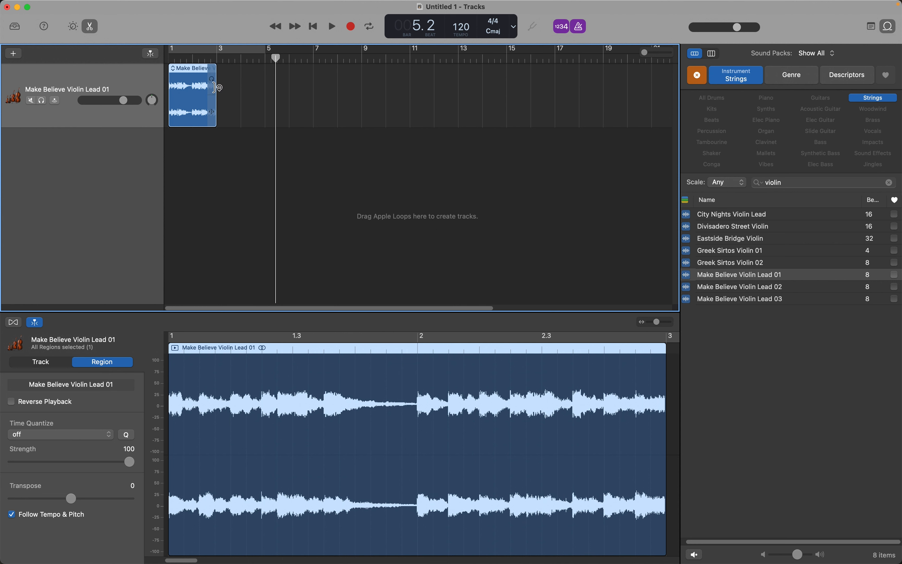
drag(215, 87, 361, 73)
Play the looped violin from the start of the project and turn off the metronome.
key(Return)
key(space)
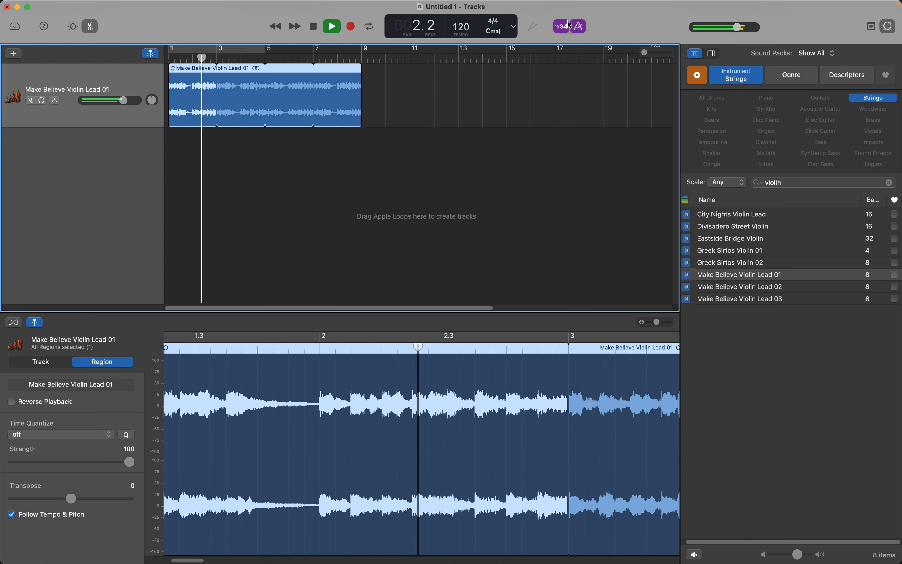
click(580, 29)
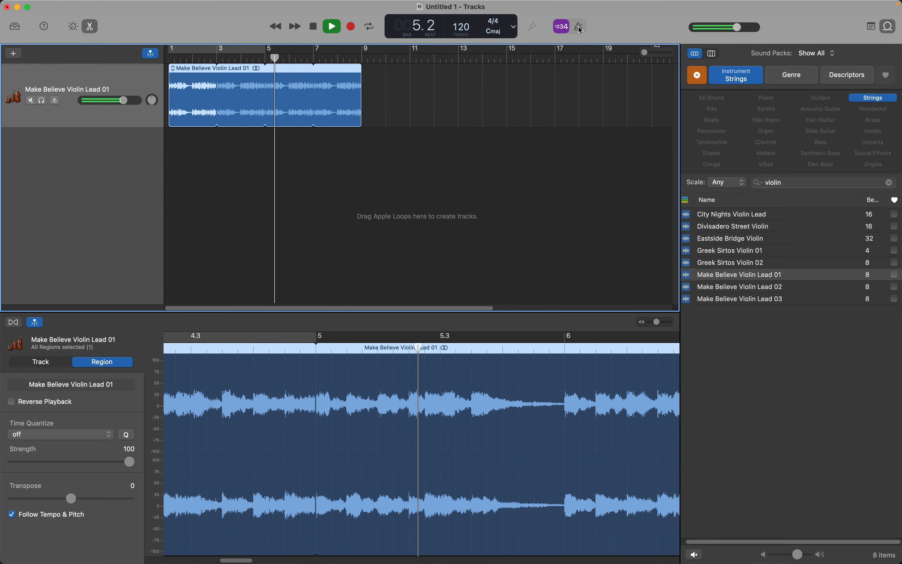
key(space)
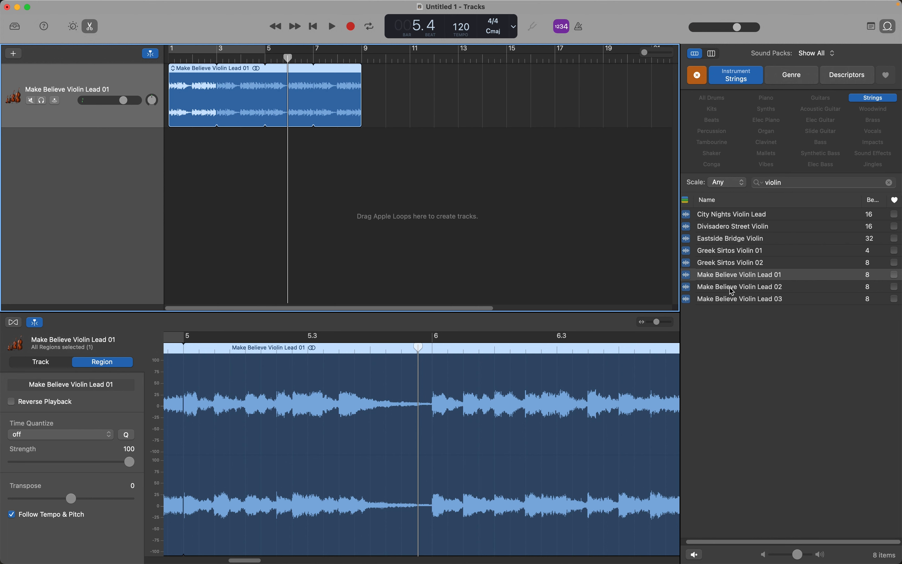
Add Make Believe Violin Lead 02 on a new track at bar 5 and loop it out to bar 13.
drag(730, 287, 305, 229)
click(301, 162)
drag(301, 163, 461, 139)
Add Make Believe Violin Lead 03 on a new track at bar 9 and loop it out to bar 15.
drag(753, 303, 363, 258)
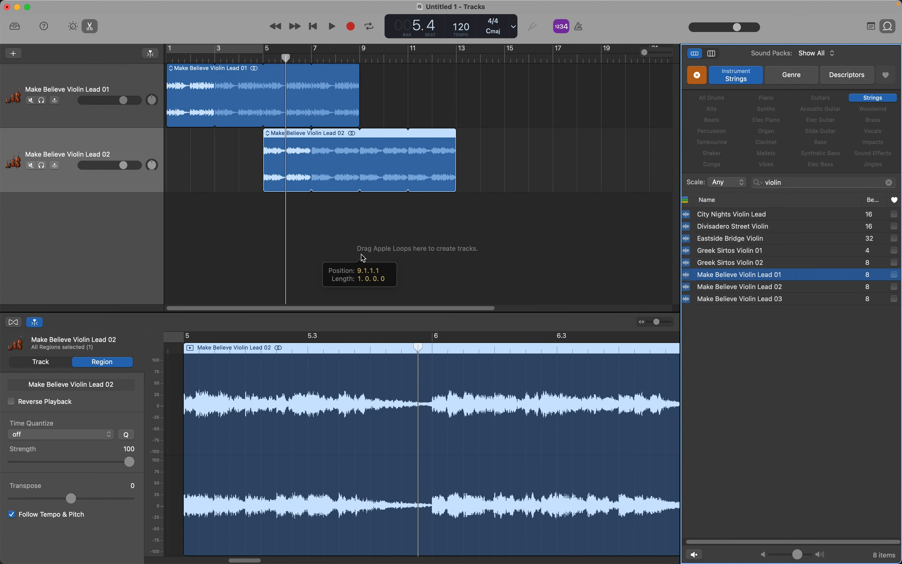
drag(410, 204, 505, 207)
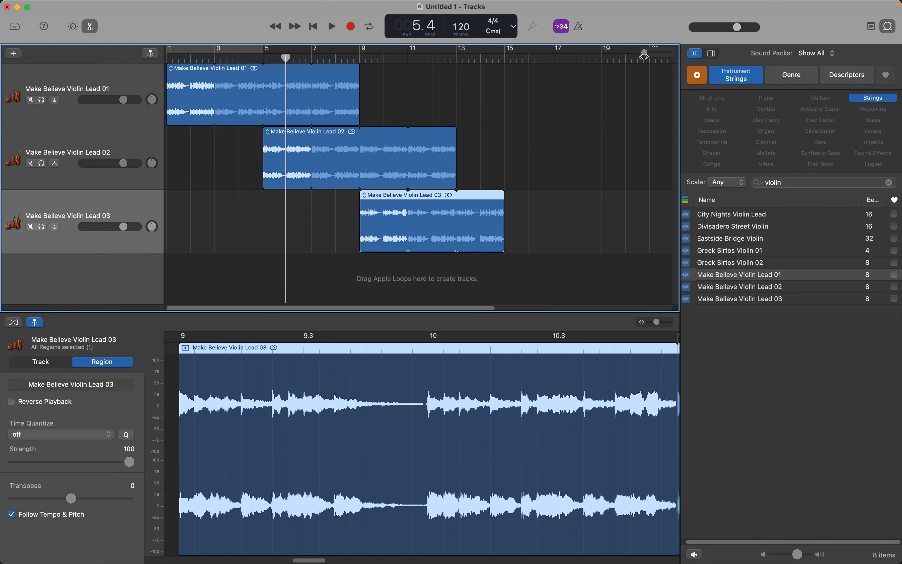
Extend the project length well beyond bar 33 by moving its end marker.
mouse_move(644, 53)
mouse_down()
mouse_move(665, 57)
mouse_move(634, 60)
mouse_move(661, 62)
mouse_up()
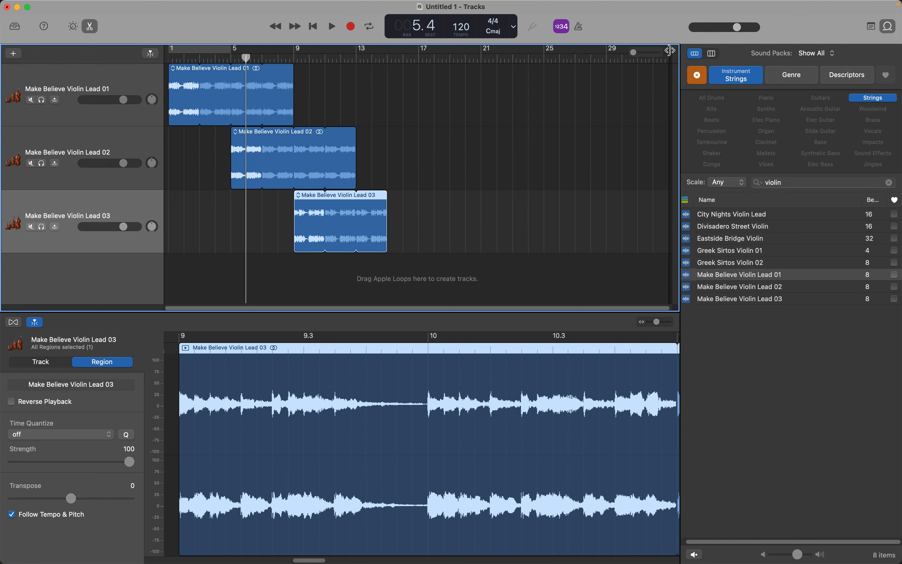
drag(669, 50, 712, 48)
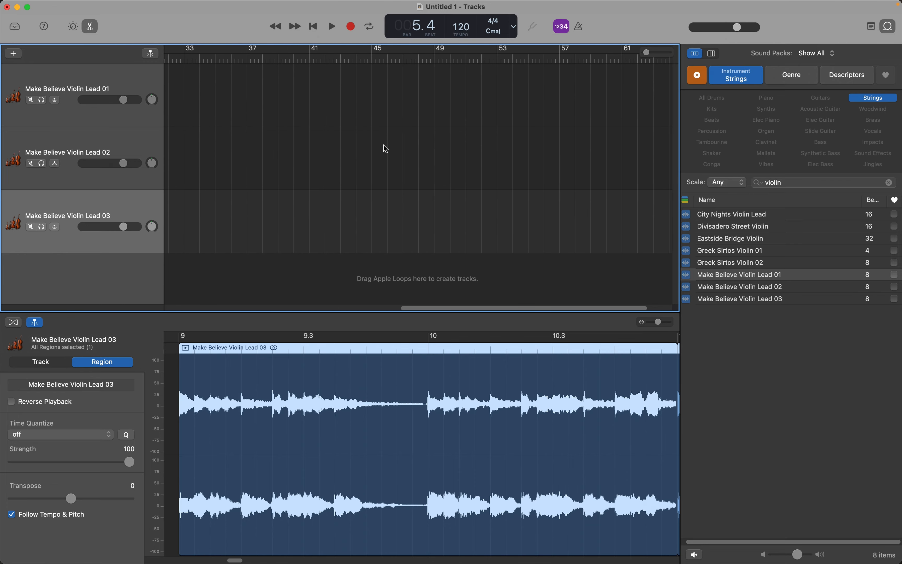
scroll(383, 145, left, 15)
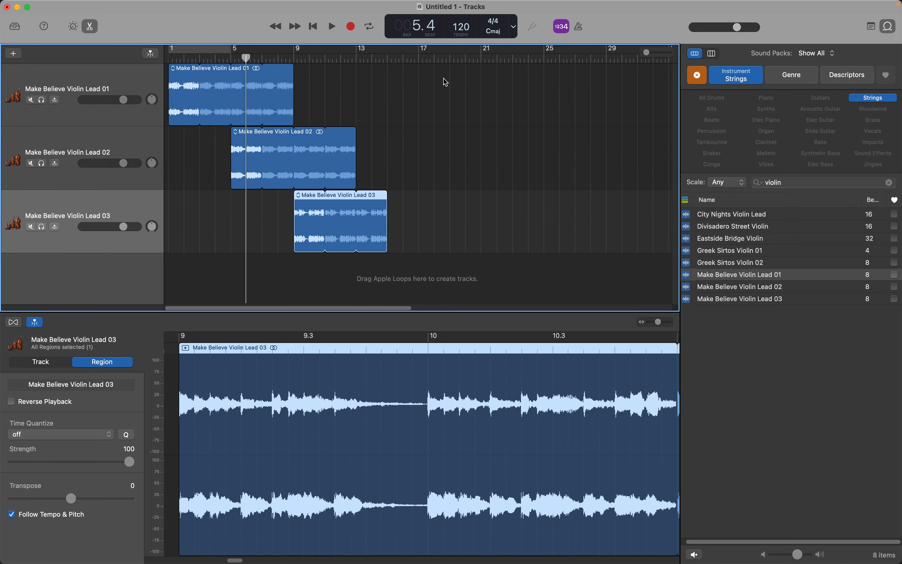
Set the transport display to Beats & Time and return the playhead to the project start with Catch Playhead on.
click(515, 29)
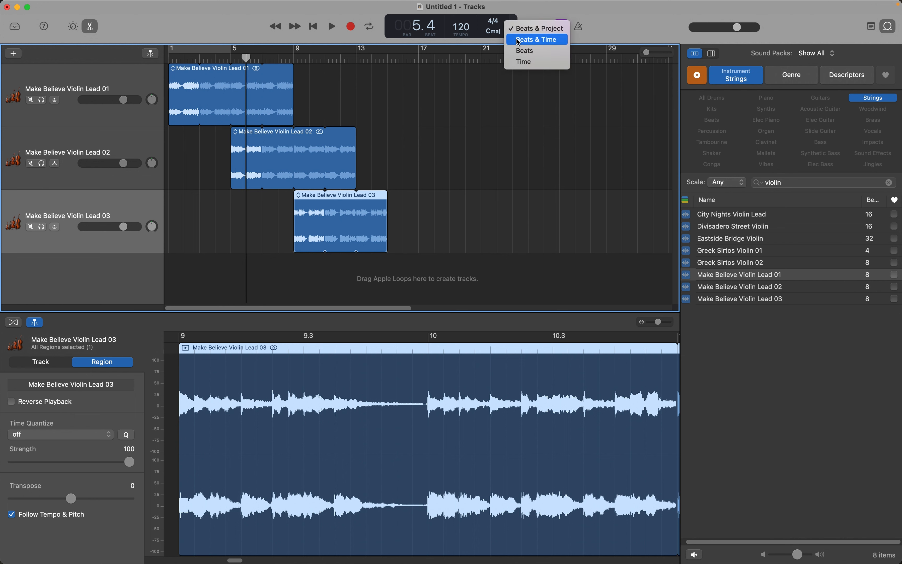
click(519, 40)
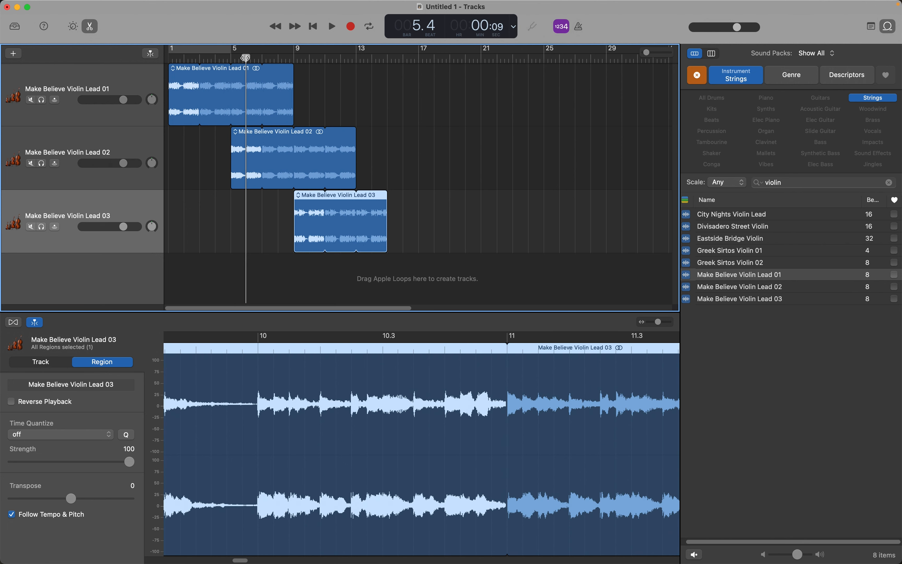
drag(245, 58, 169, 57)
click(150, 54)
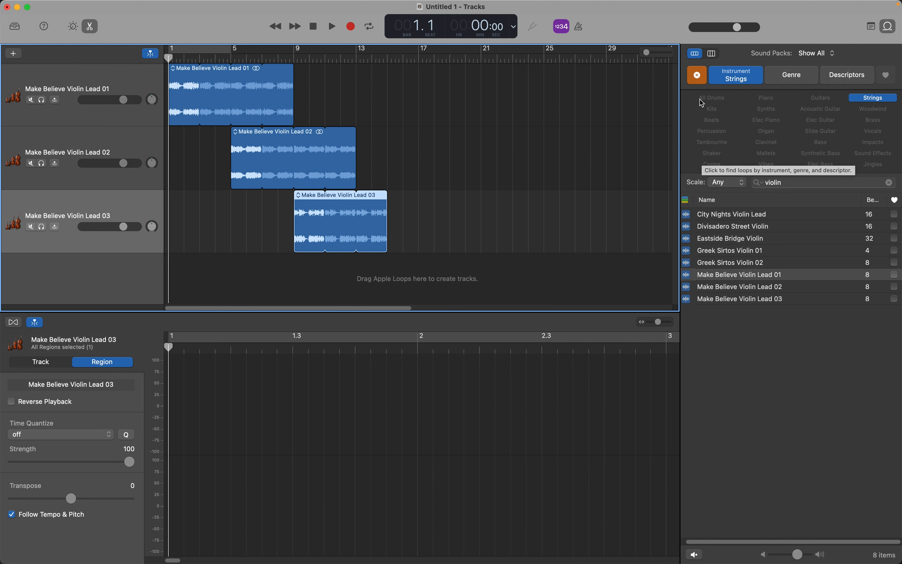
Filter the Apple Loops to All Drums and audition After Hours Beat 01, Aidan - Bridge and Aidan - Jackpot.
click(698, 76)
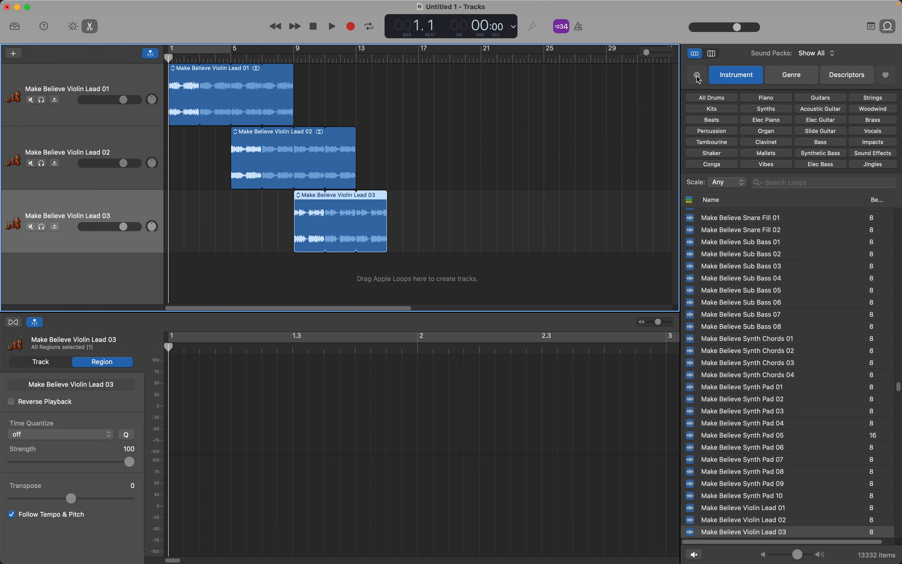
click(704, 98)
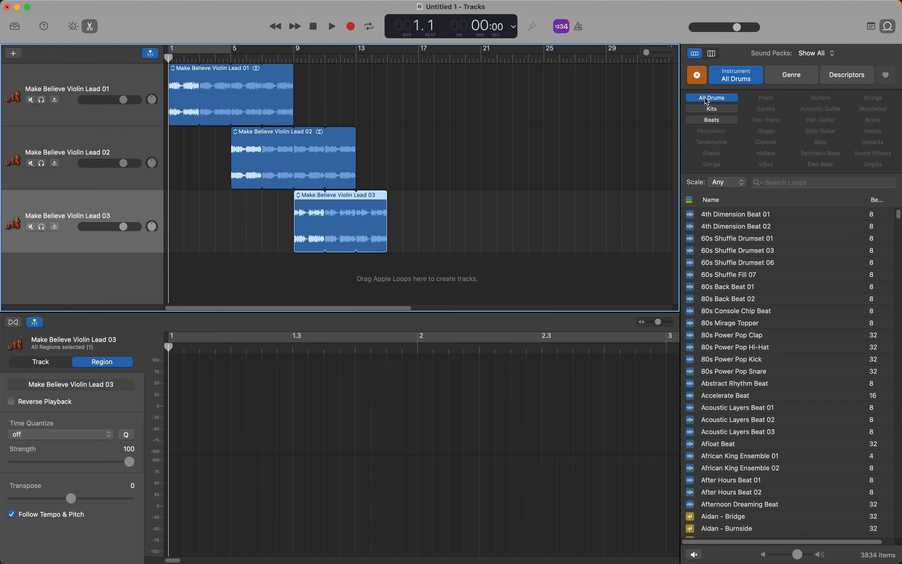
scroll(746, 373, down, 5)
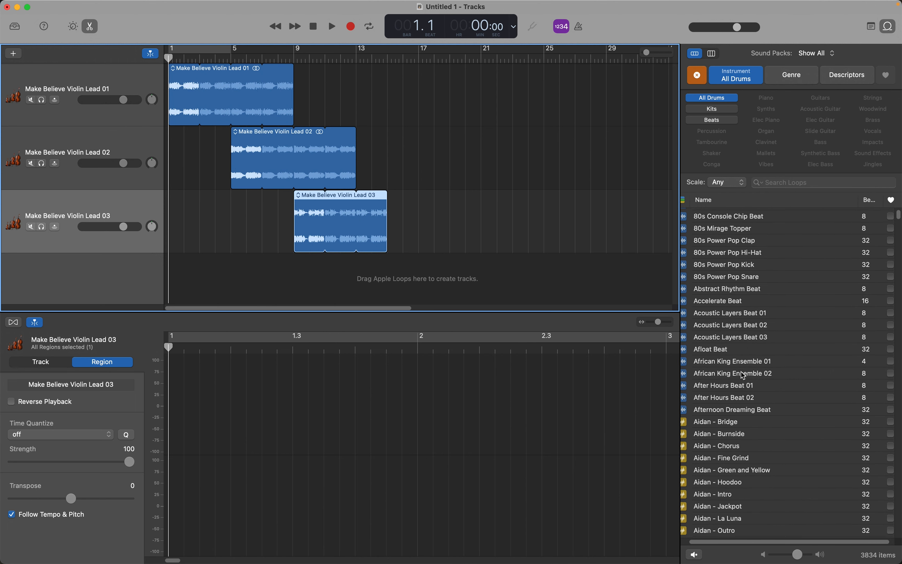
click(743, 375)
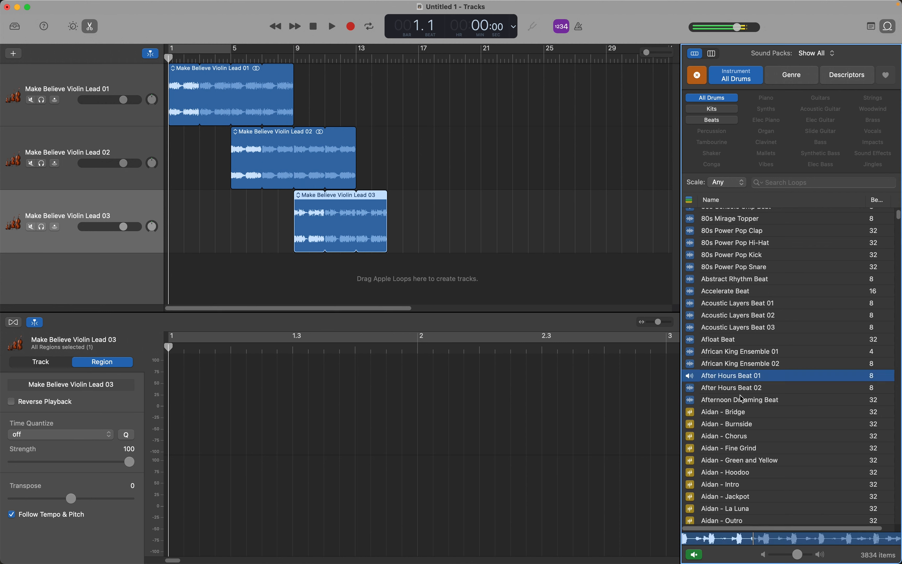
click(737, 413)
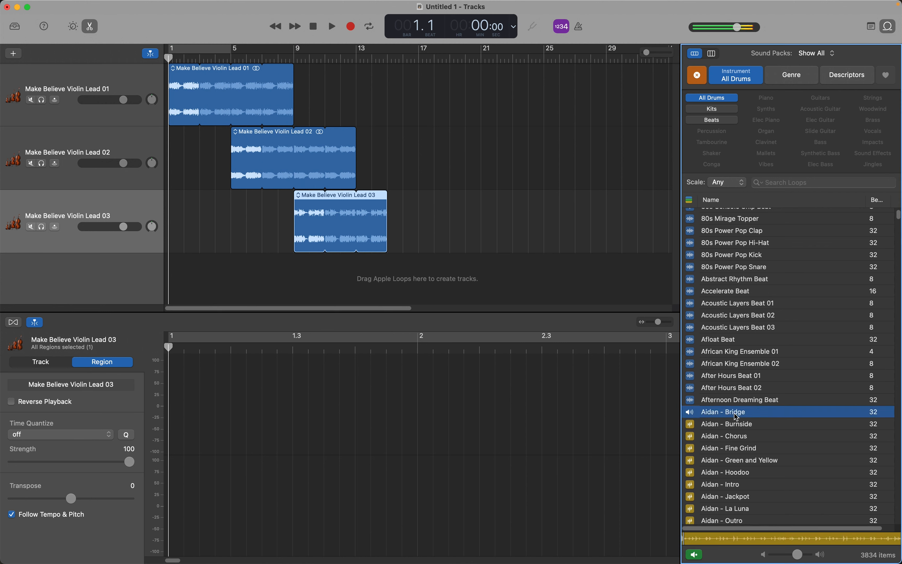
scroll(737, 417, down, 3)
click(735, 444)
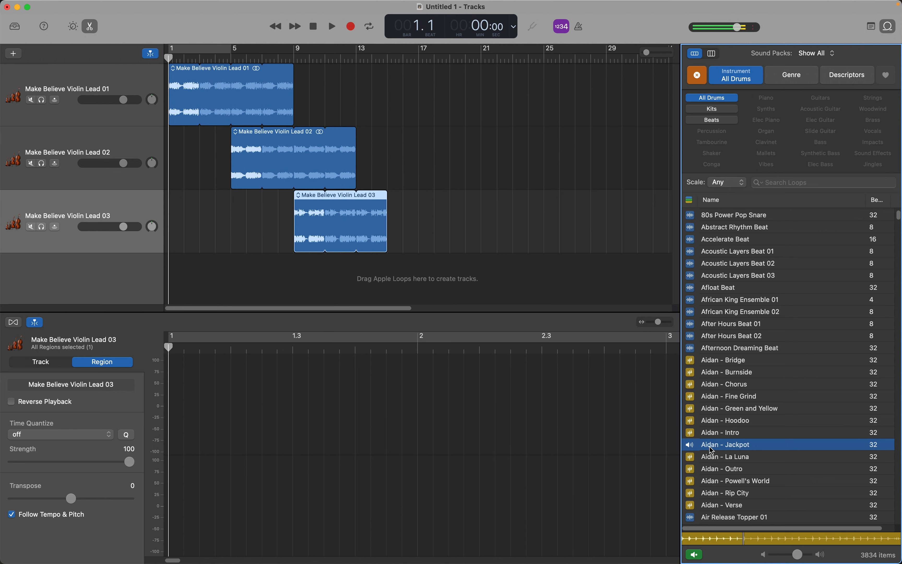
Add the Aidan - Jackpot drummer loop on a new track at bar 5 and loop it out to bar 18.
drag(713, 449, 232, 284)
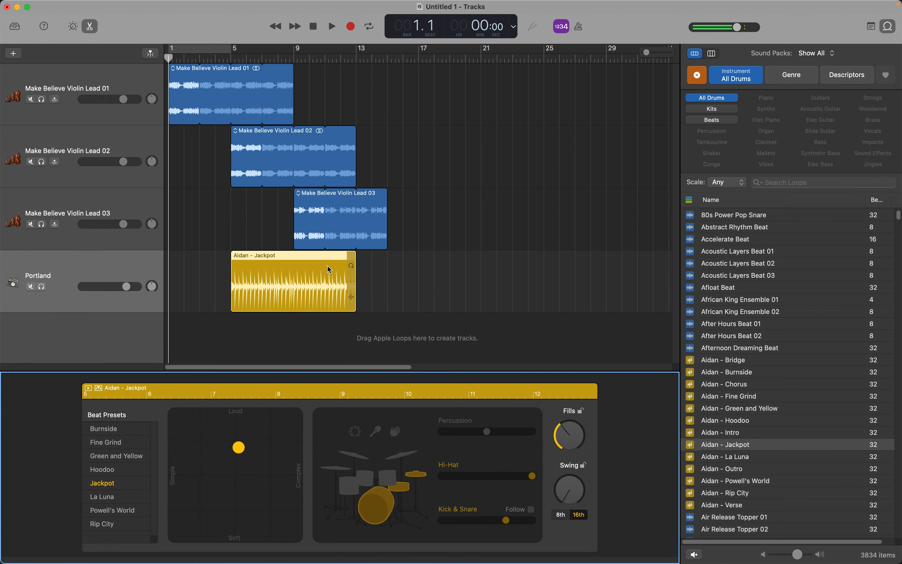
drag(354, 258, 428, 254)
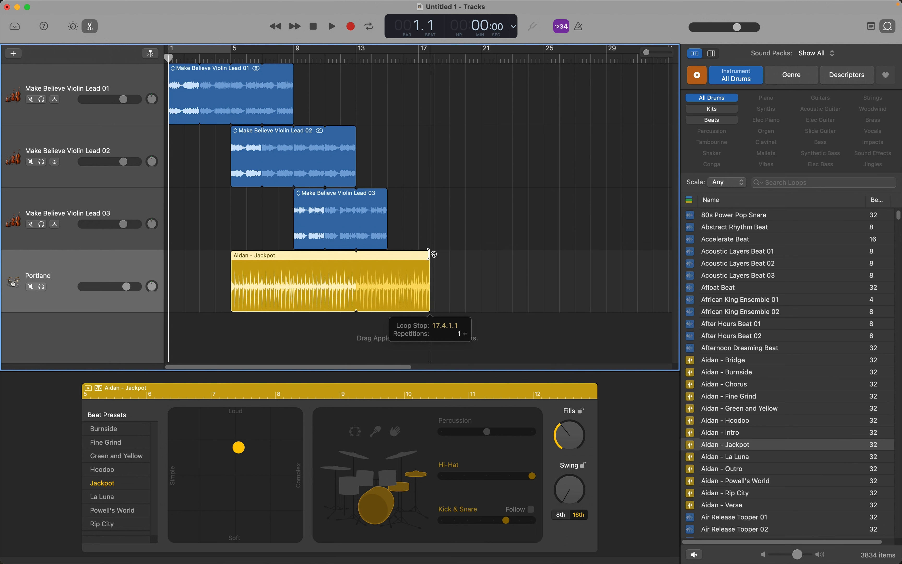
drag(429, 254, 436, 255)
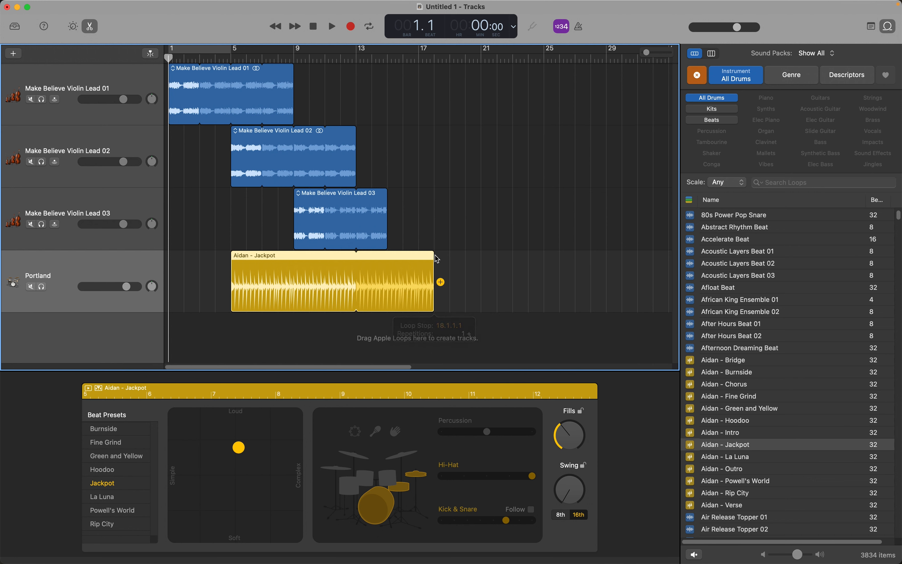
Play the arrangement from the project start into bar 8 and lower the Portland drum track's volume.
drag(219, 58, 91, 57)
key(space)
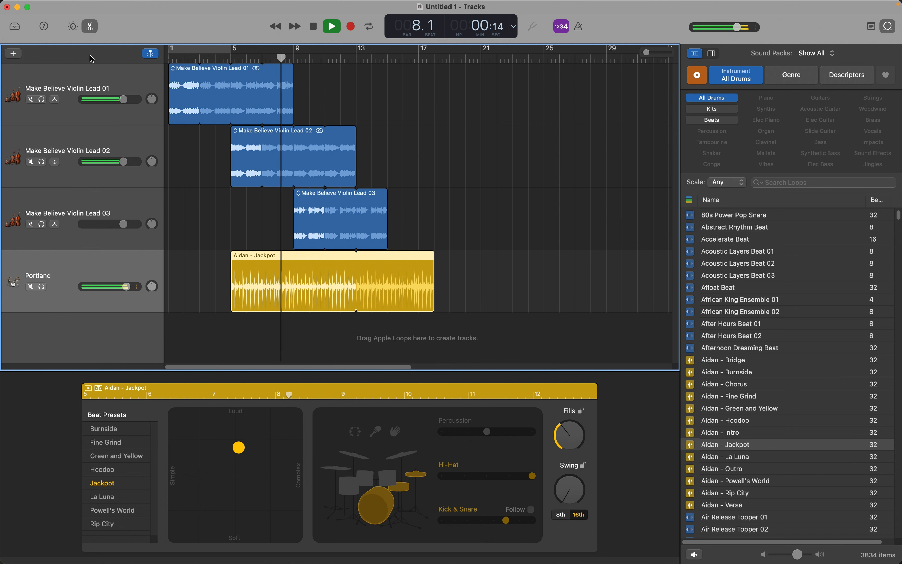
key(space)
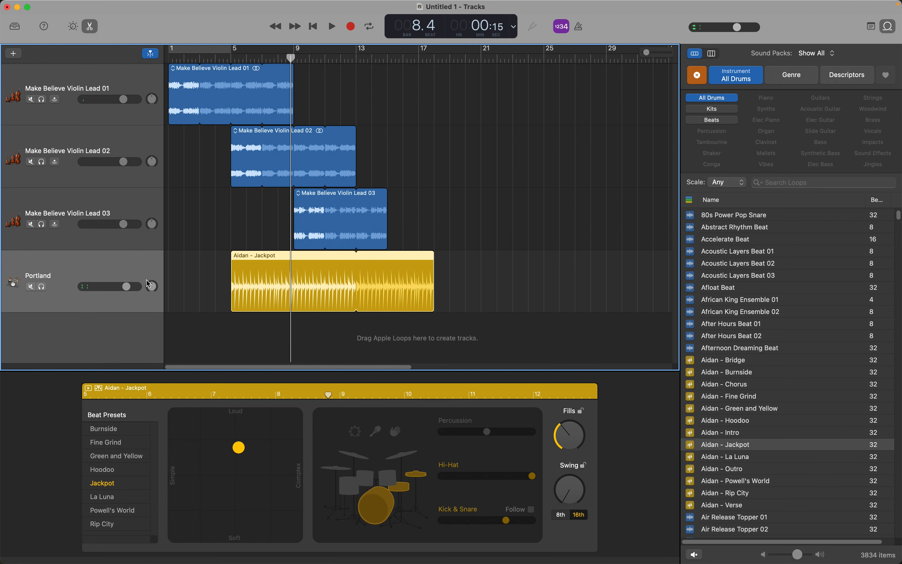
drag(130, 287, 127, 286)
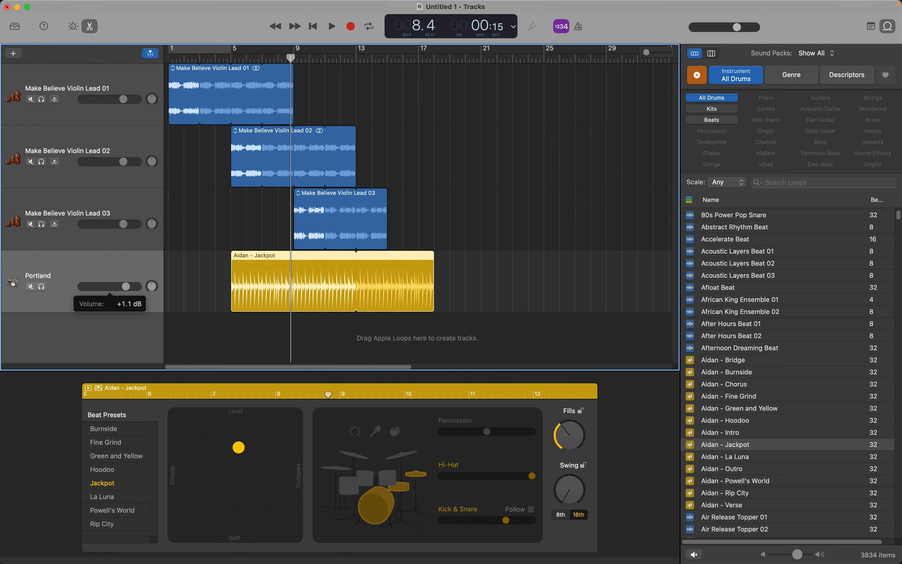
drag(118, 286, 117, 287)
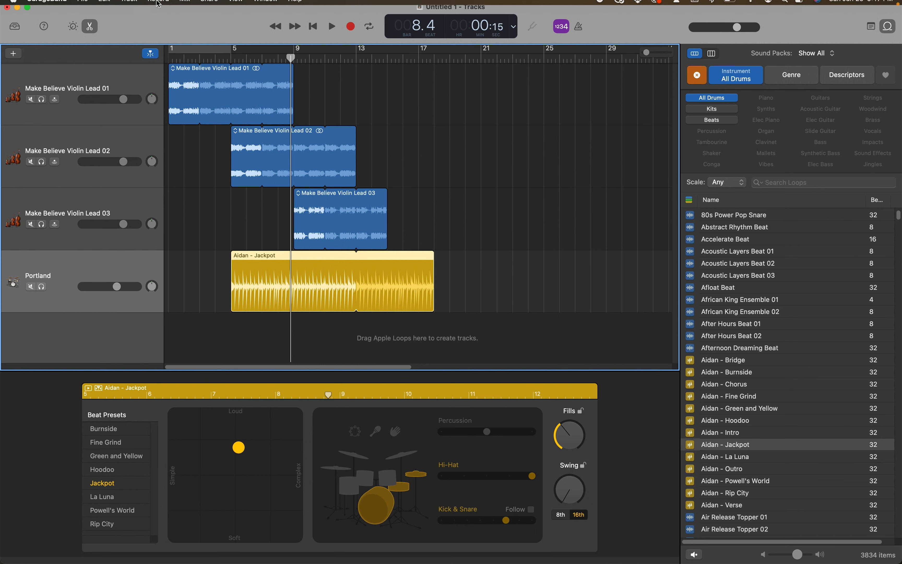
Show track automation and draw a volume fade-out on the Make Believe Violin Lead 01 track from bar 5 to silence at bar 9.
mouse_move(179, 3)
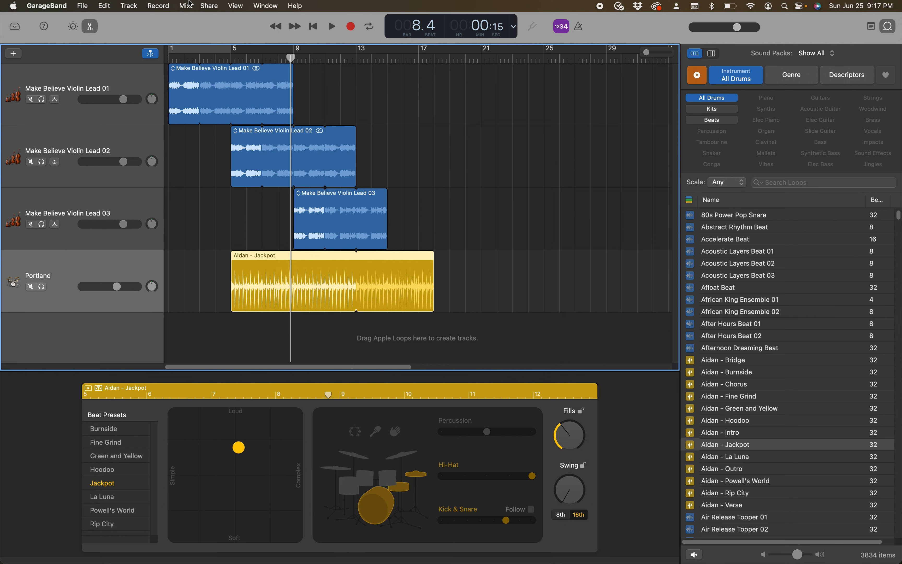
click(186, 5)
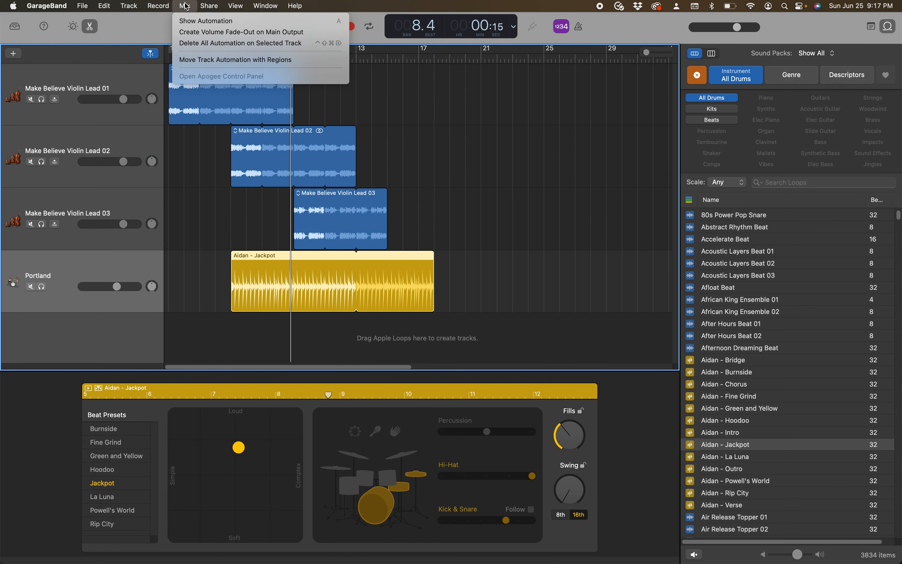
click(186, 21)
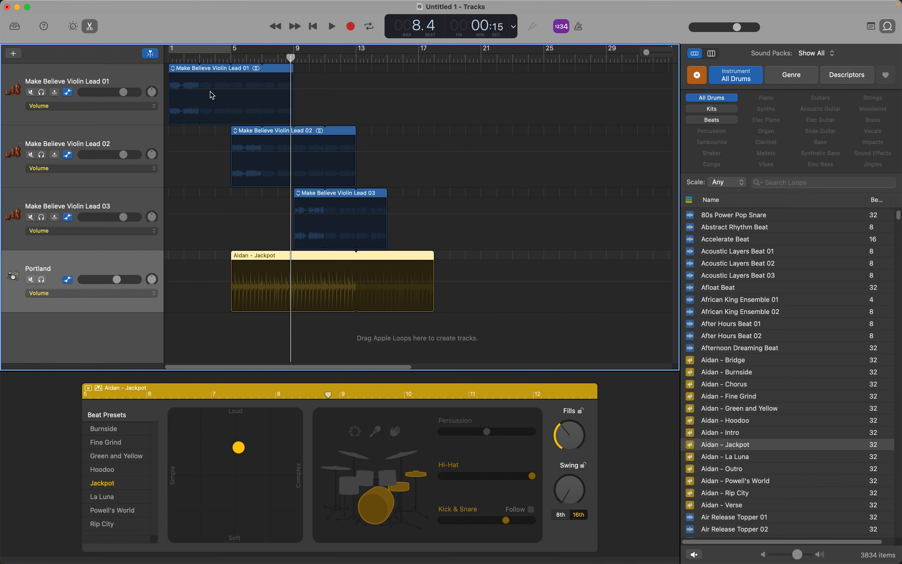
click(194, 105)
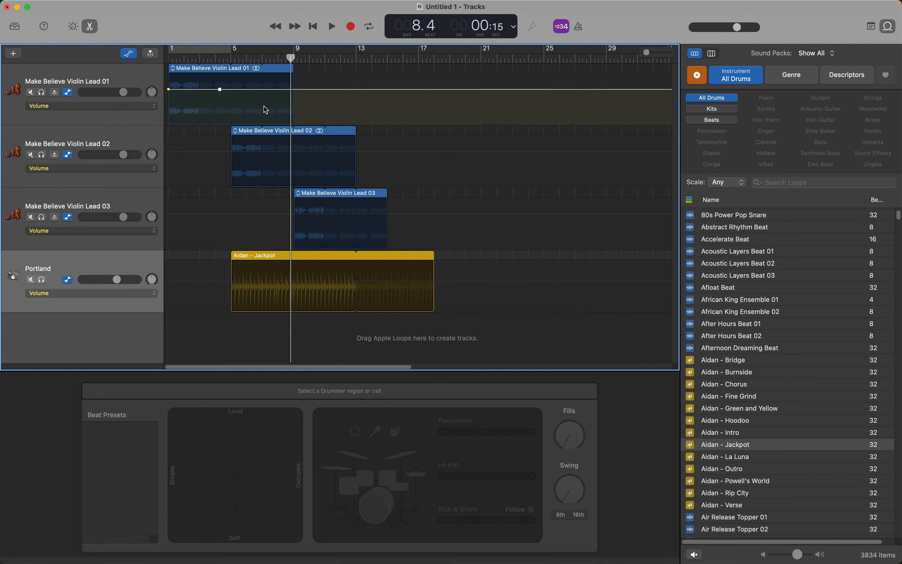
click(268, 89)
drag(268, 90, 293, 124)
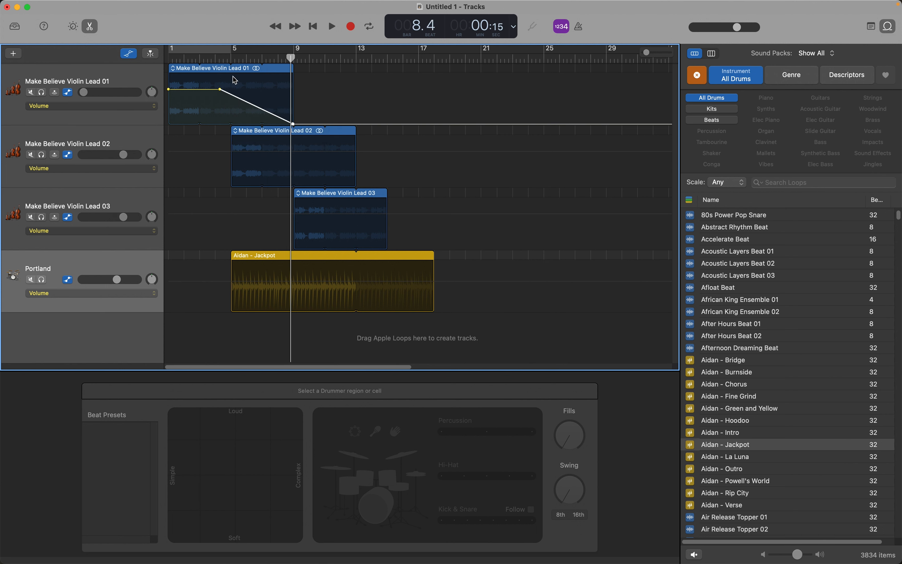
drag(227, 89, 230, 89)
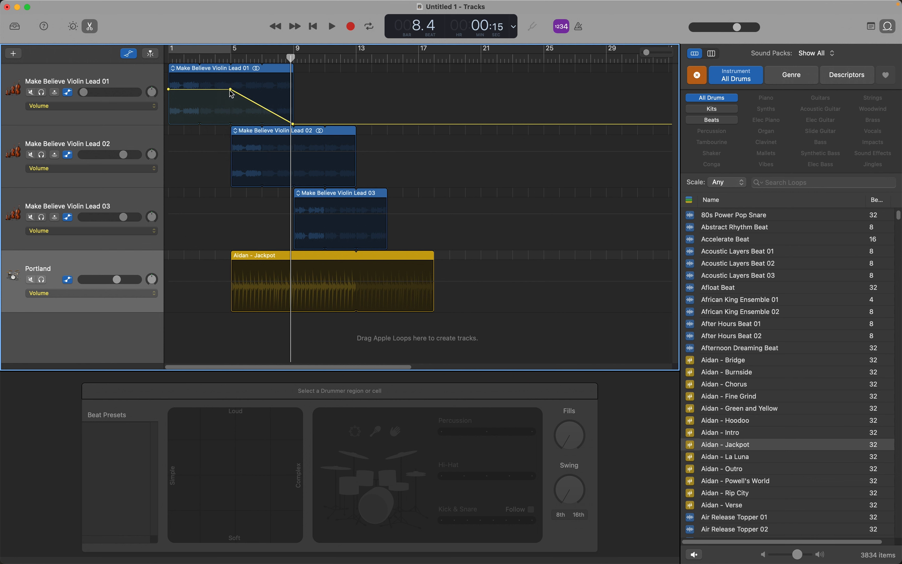
Play the arrangement from bar 4 to bar 9 to check the first violin track's fade-out.
click(218, 59)
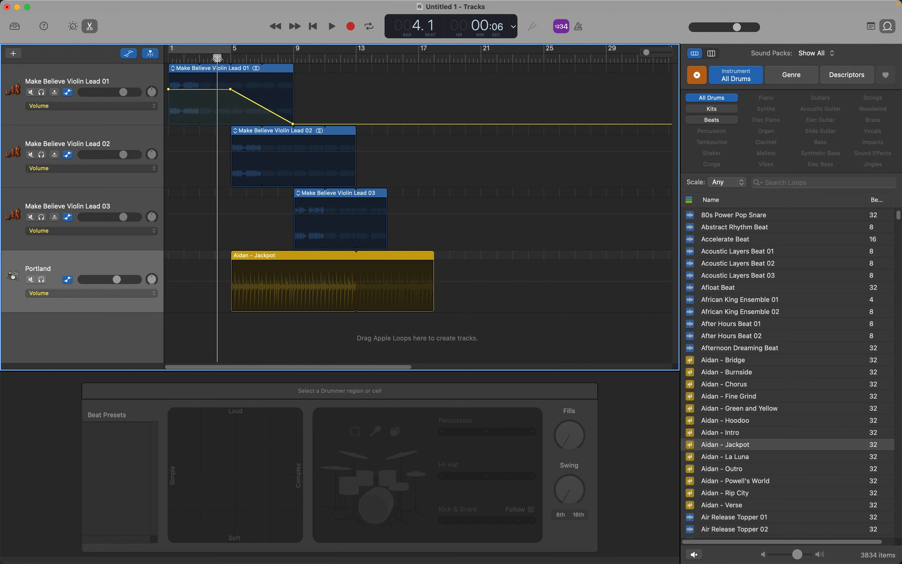
key(space)
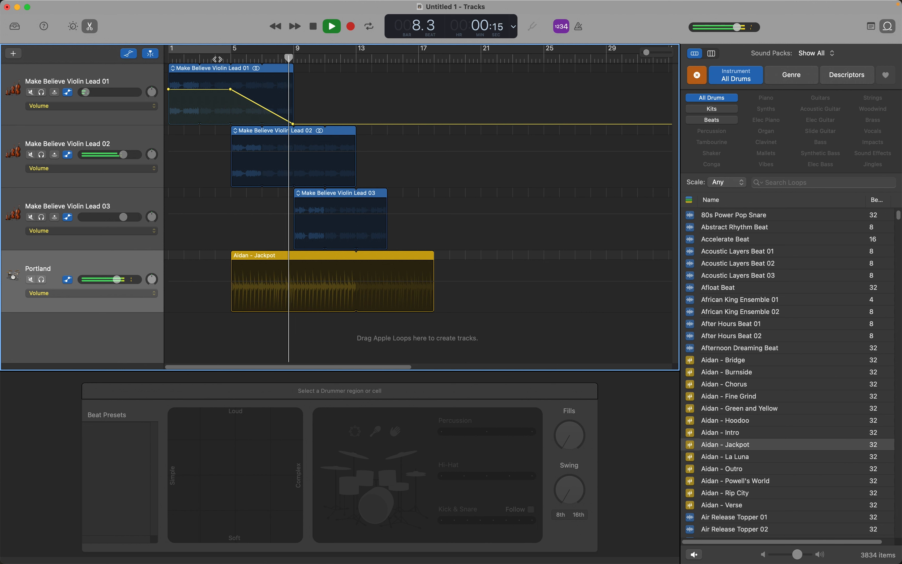
key(space)
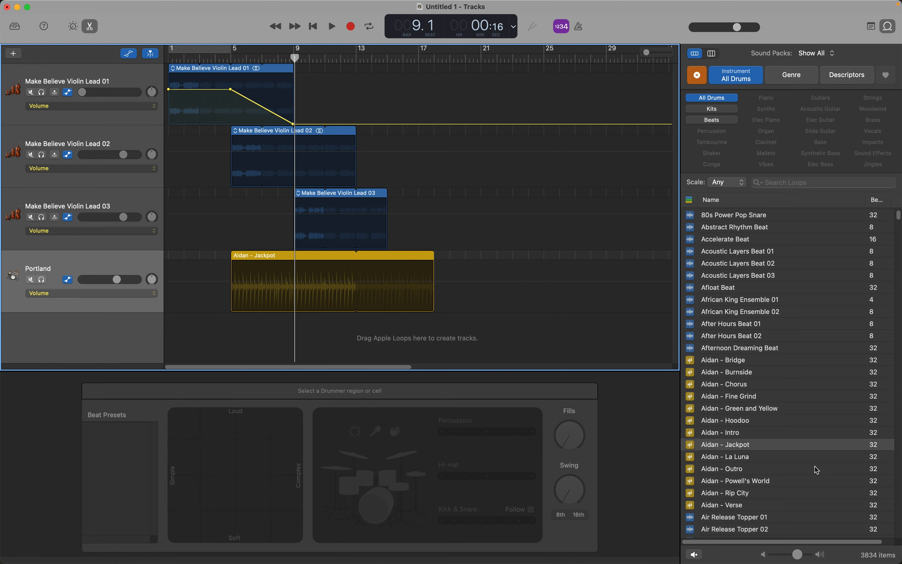
Browse further through the drum loops and clear the All Drums filter.
scroll(814, 466, down, 5)
scroll(733, 338, down, 3)
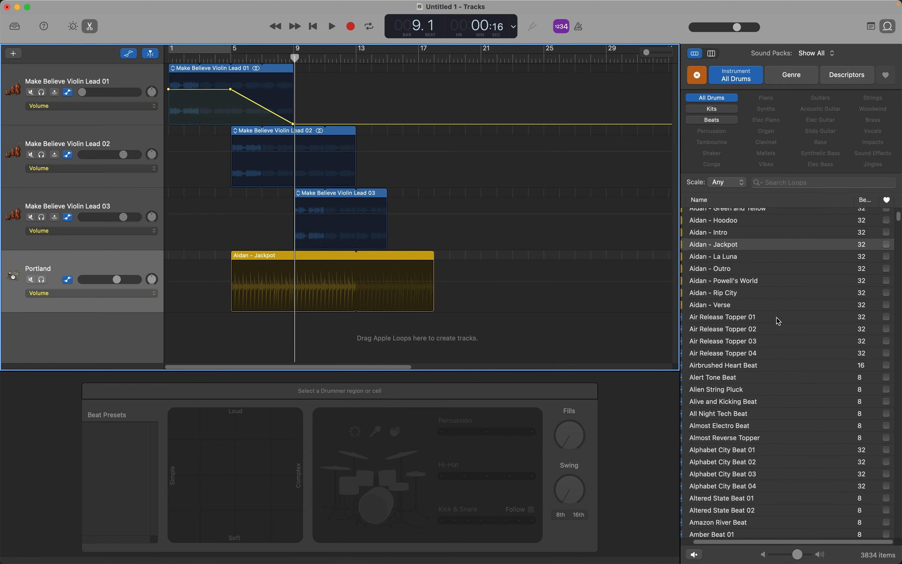
click(698, 77)
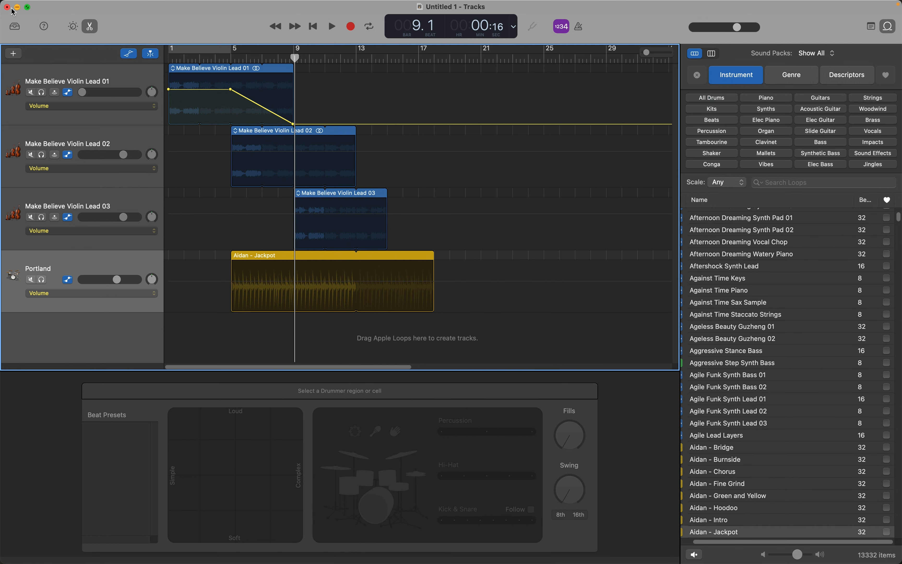
Save the project as Sample in the GarageBand folder.
click(84, 5)
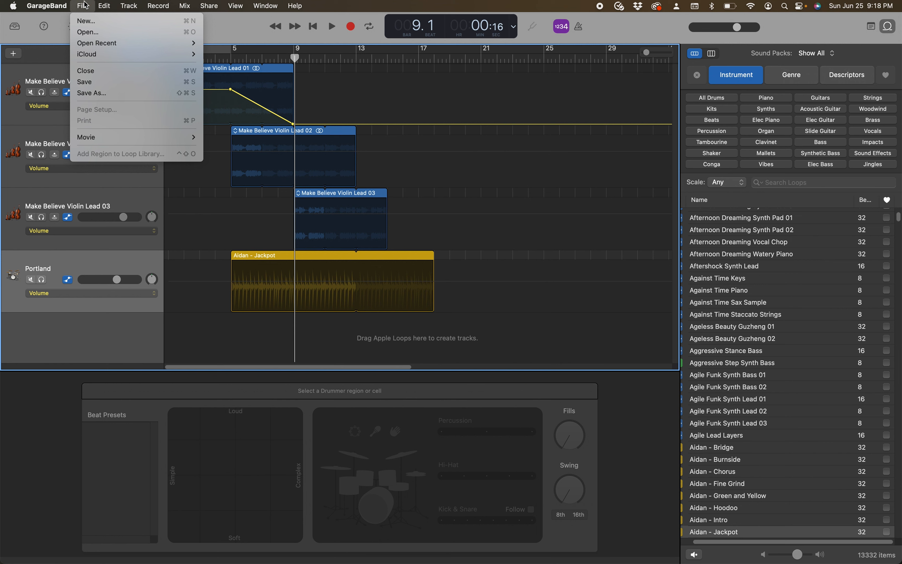
click(96, 81)
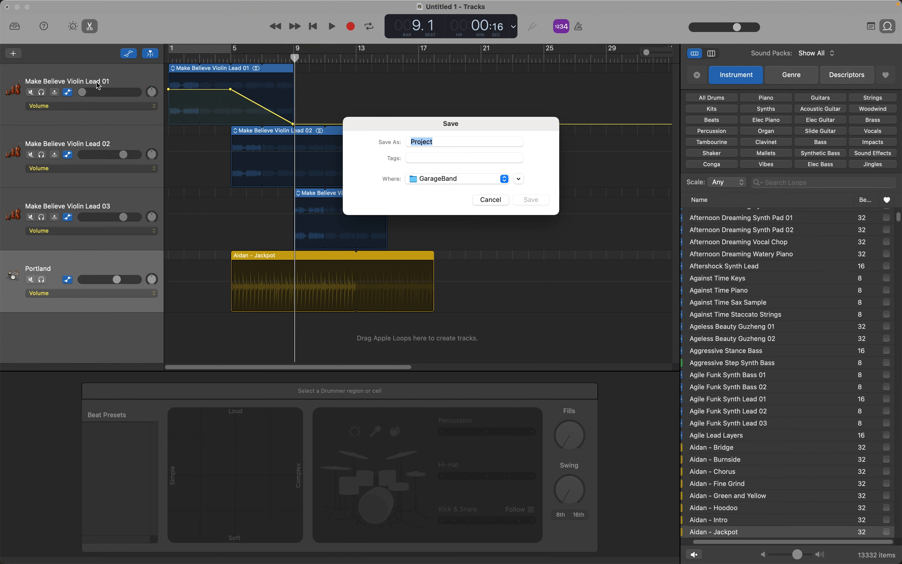
text(Sample)
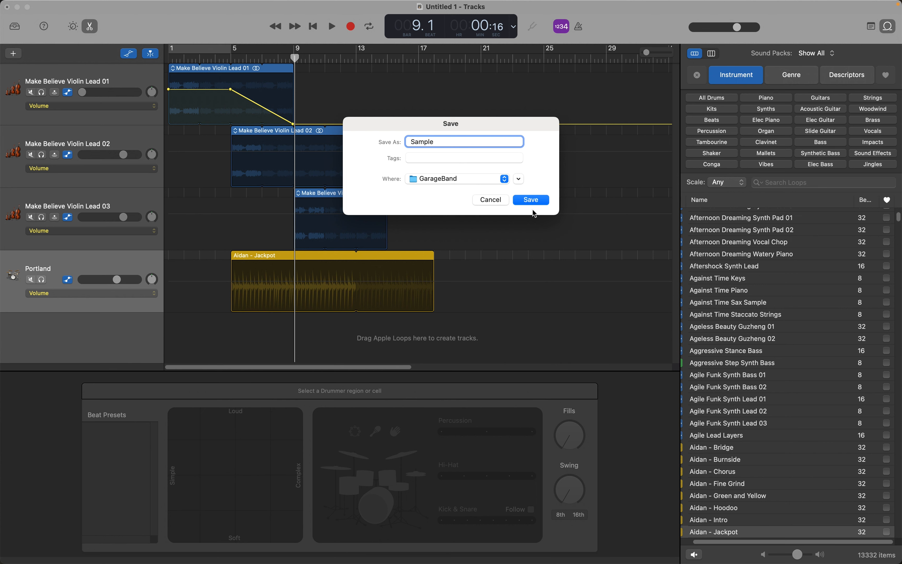
click(537, 200)
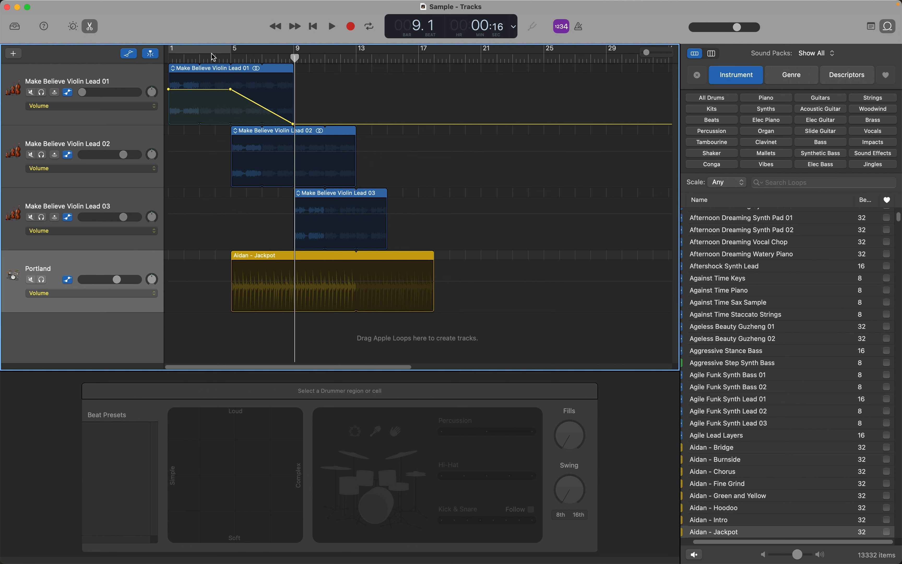
Export the song to disk as an MP3 named Yay! on the Desktop at Highest Quality (256 kBit/s).
mouse_move(250, 4)
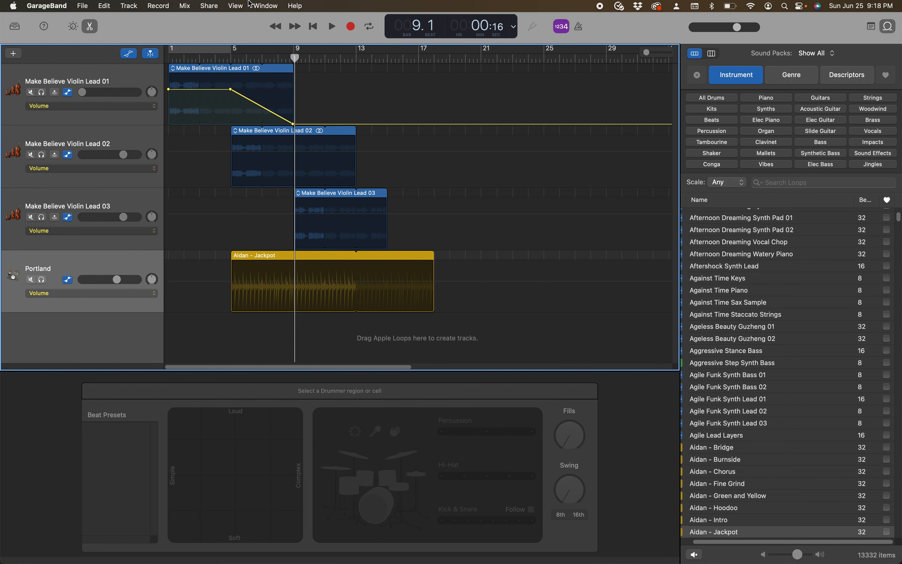
click(210, 5)
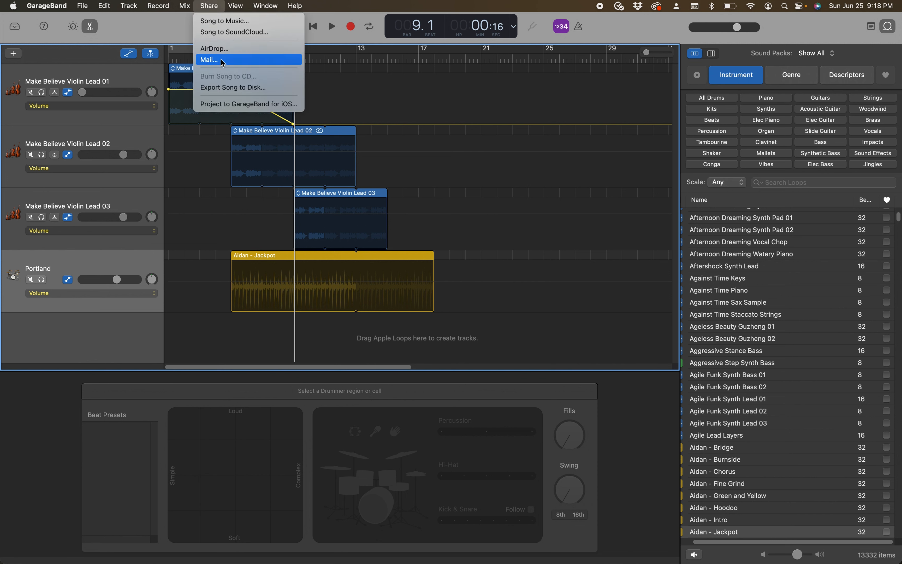
click(231, 92)
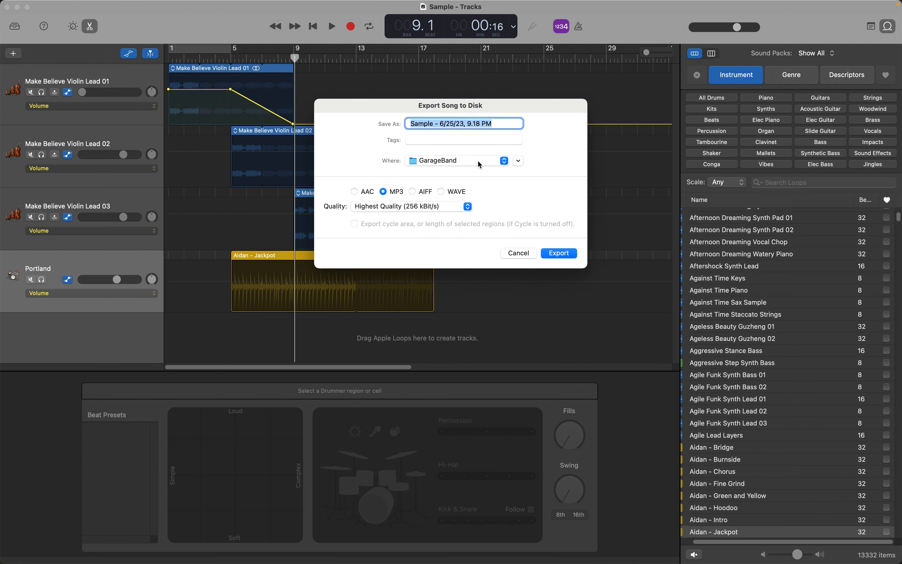
text(Ya)
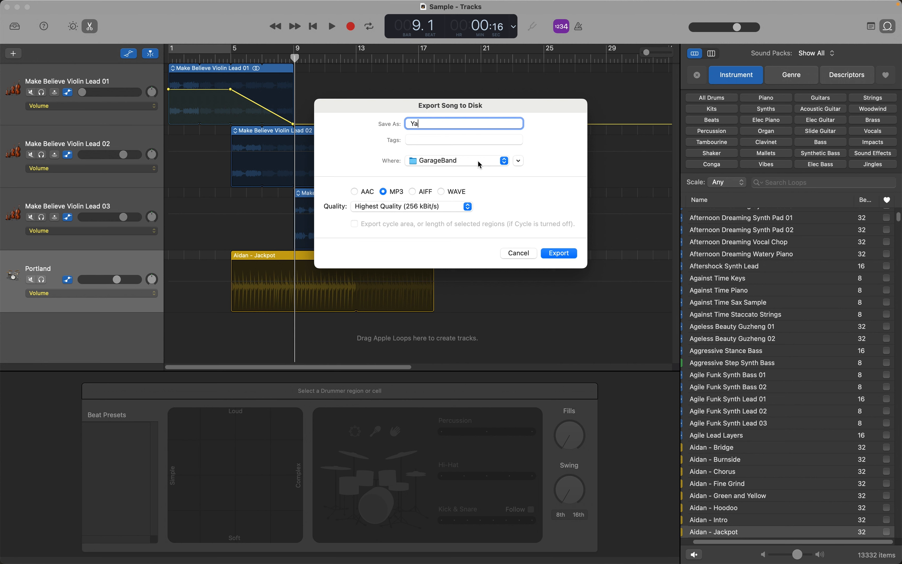
text(y!)
click(475, 161)
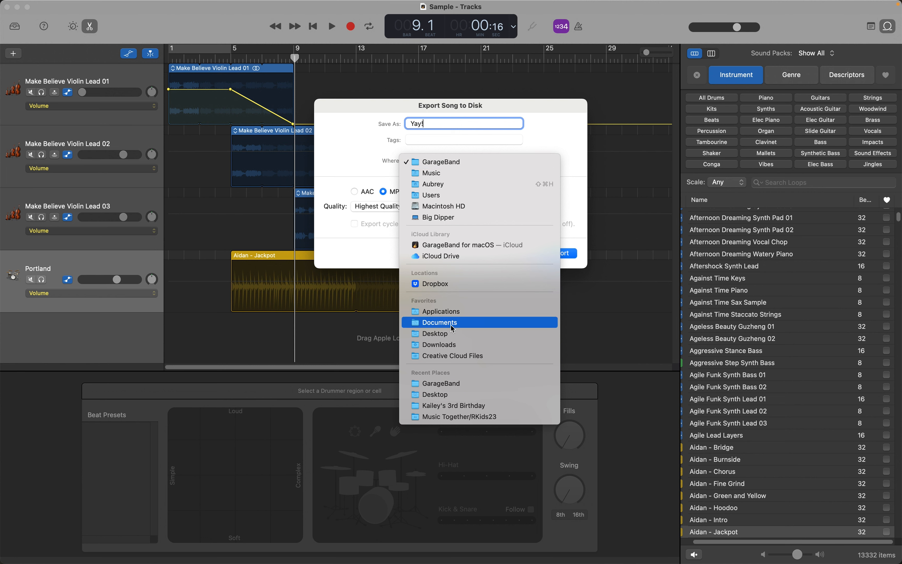
click(455, 333)
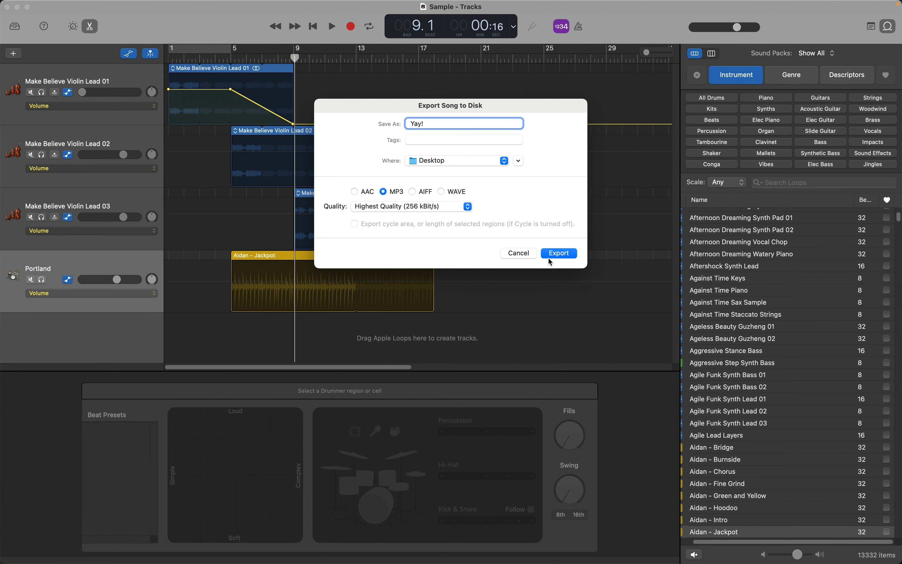
click(561, 255)
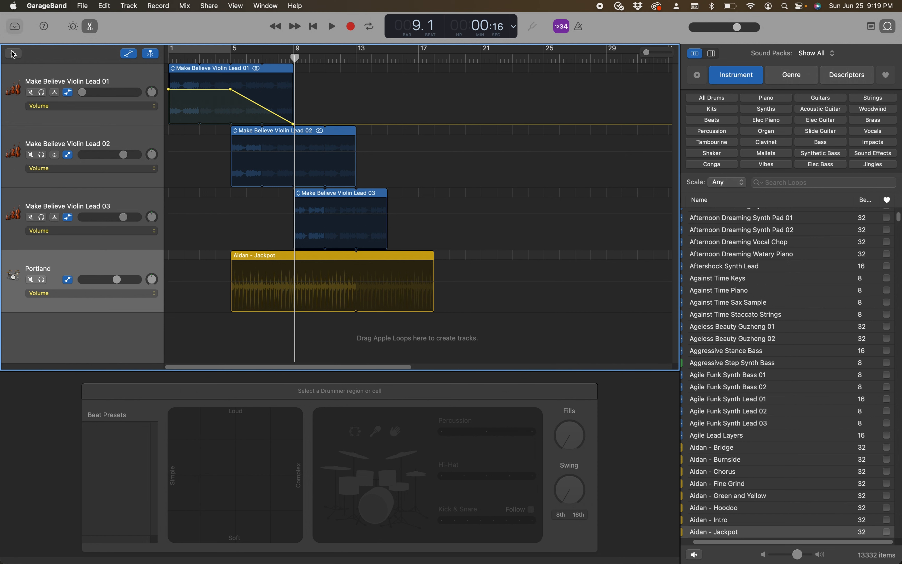
Minimize the project window to check for the exported Yay!.mp3 on the desktop, and restore the window.
click(18, 7)
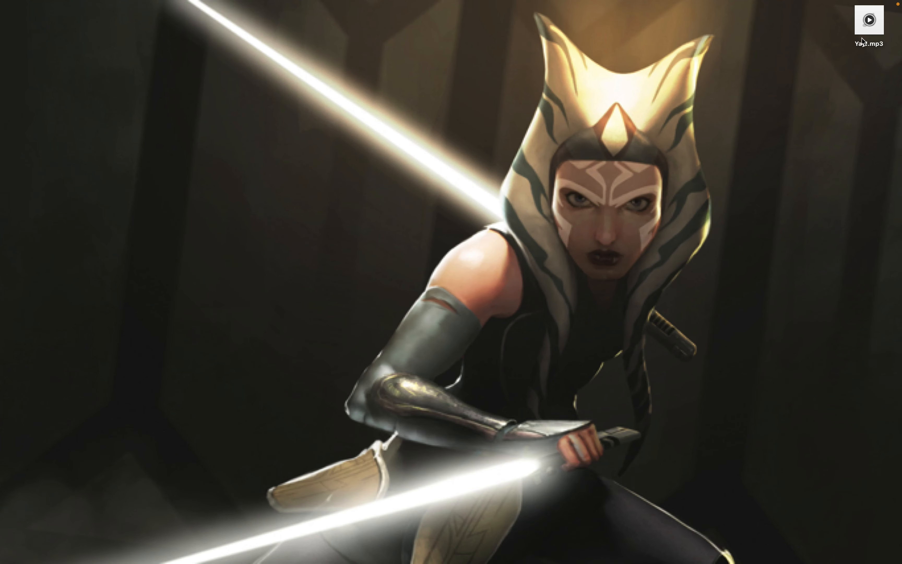
click(825, 553)
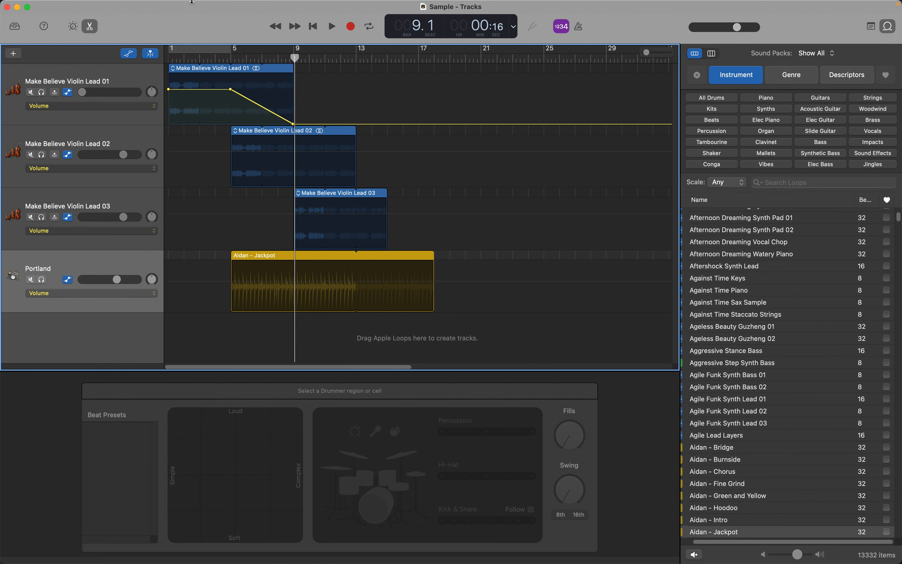
mouse_move(243, 3)
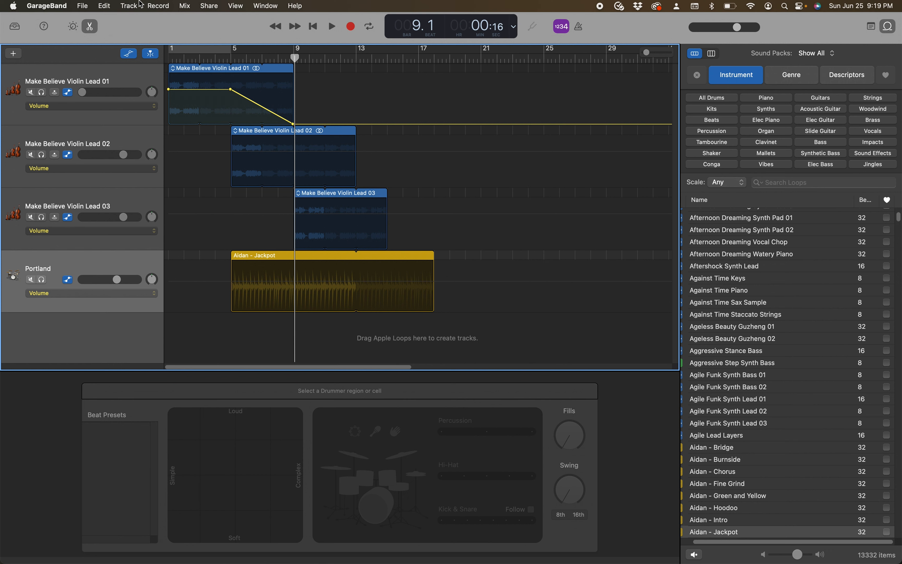